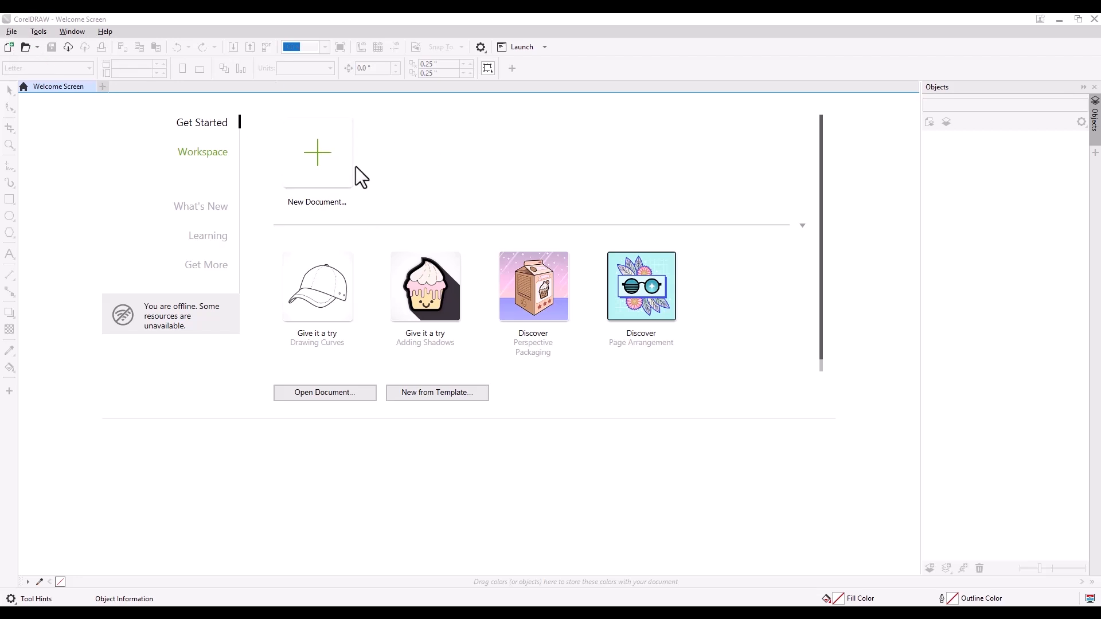
Step: Start a new one-page document with the Custom preset and the RGB primary color mode
left_click(324, 165)
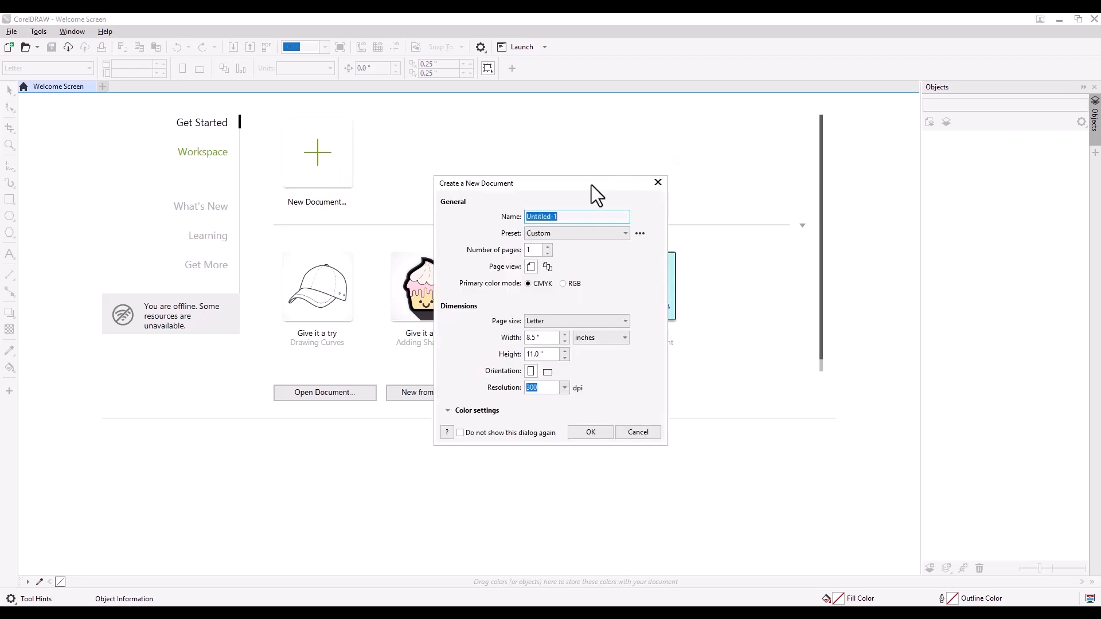
left_click_drag(591, 185, 452, 151)
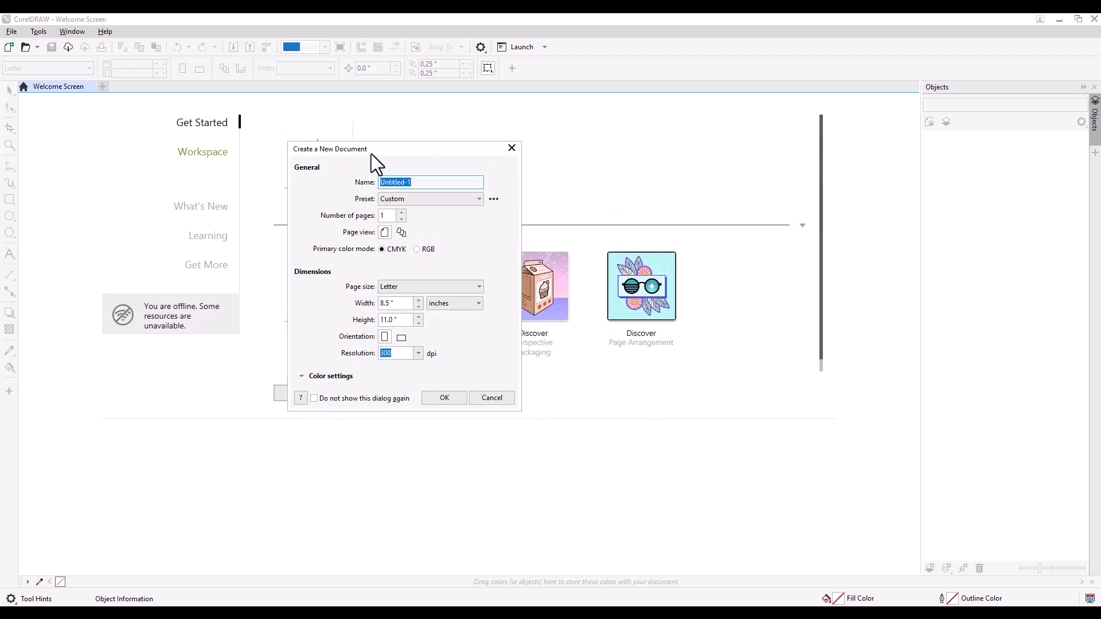
left_click_drag(455, 151, 483, 157)
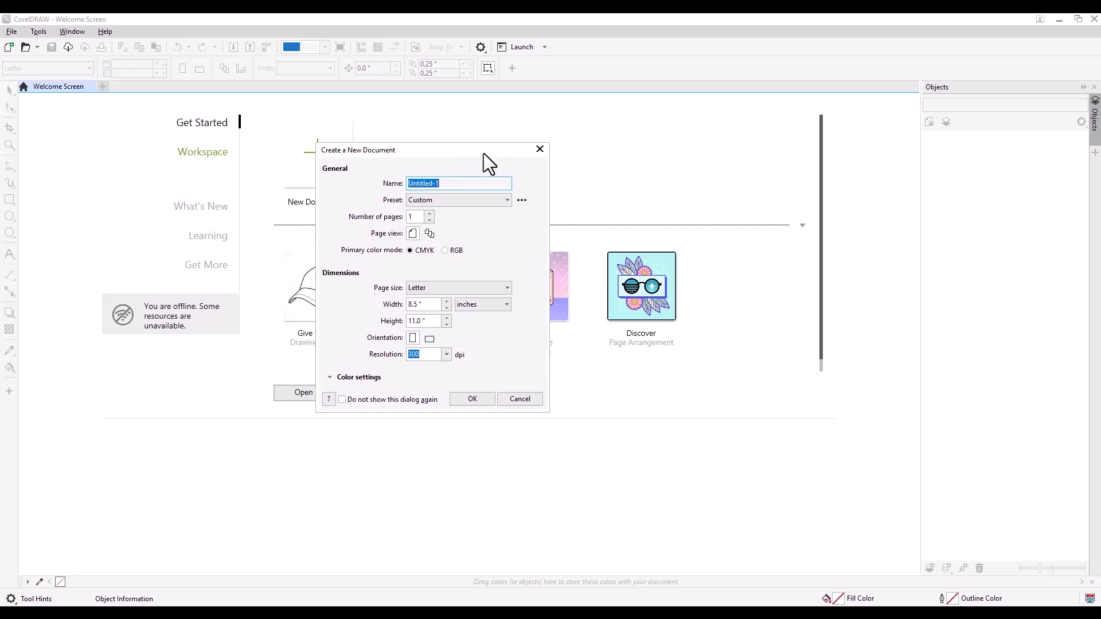
left_click(465, 207)
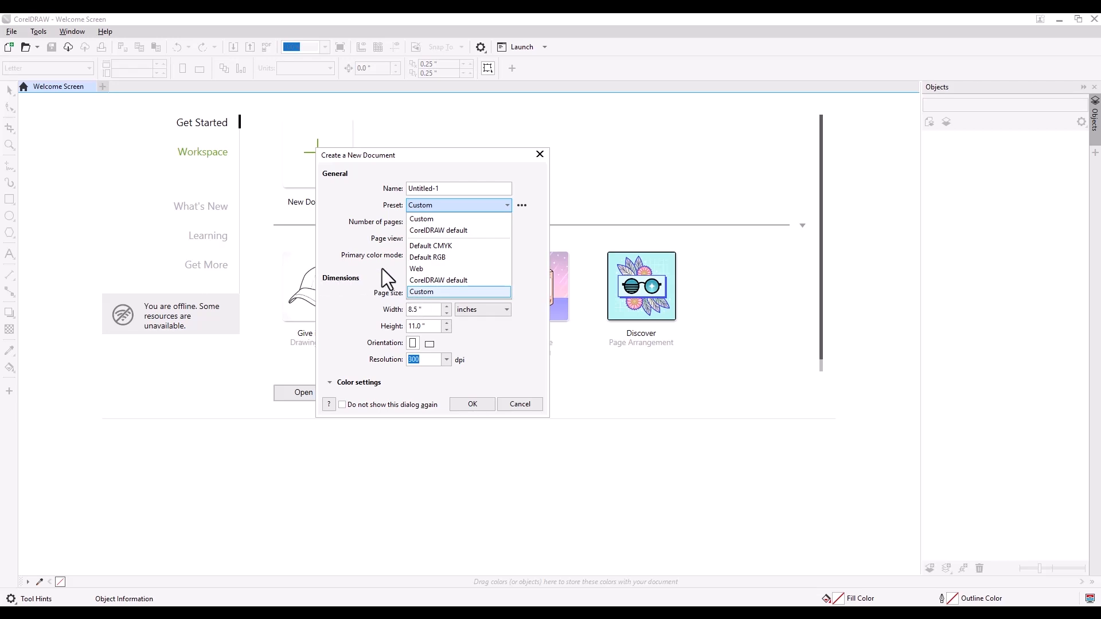
left_click(455, 206)
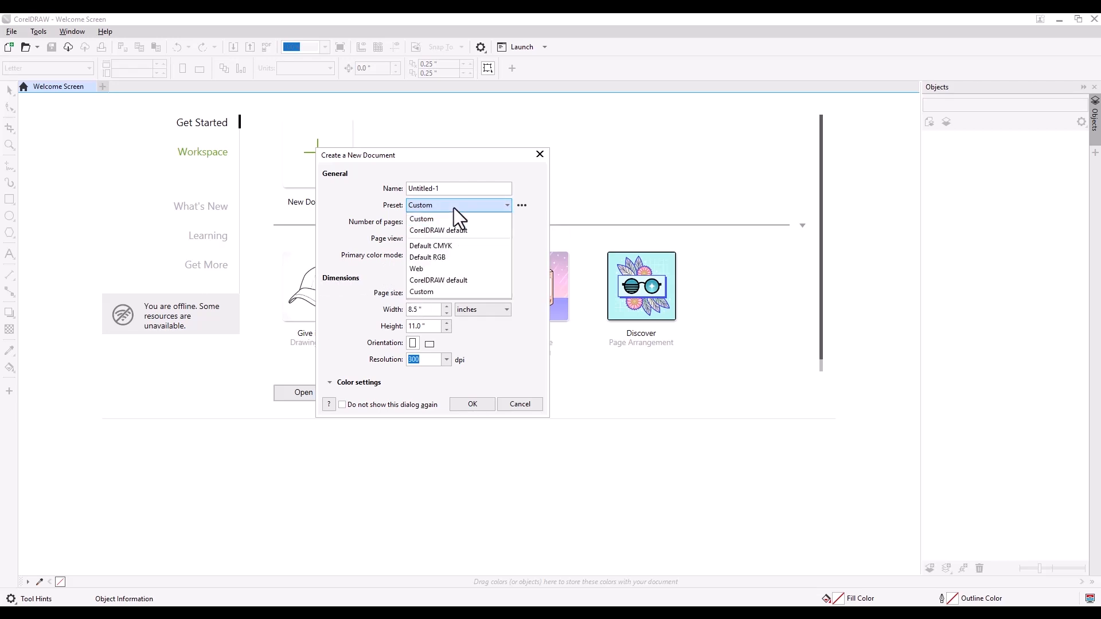
left_click(453, 208)
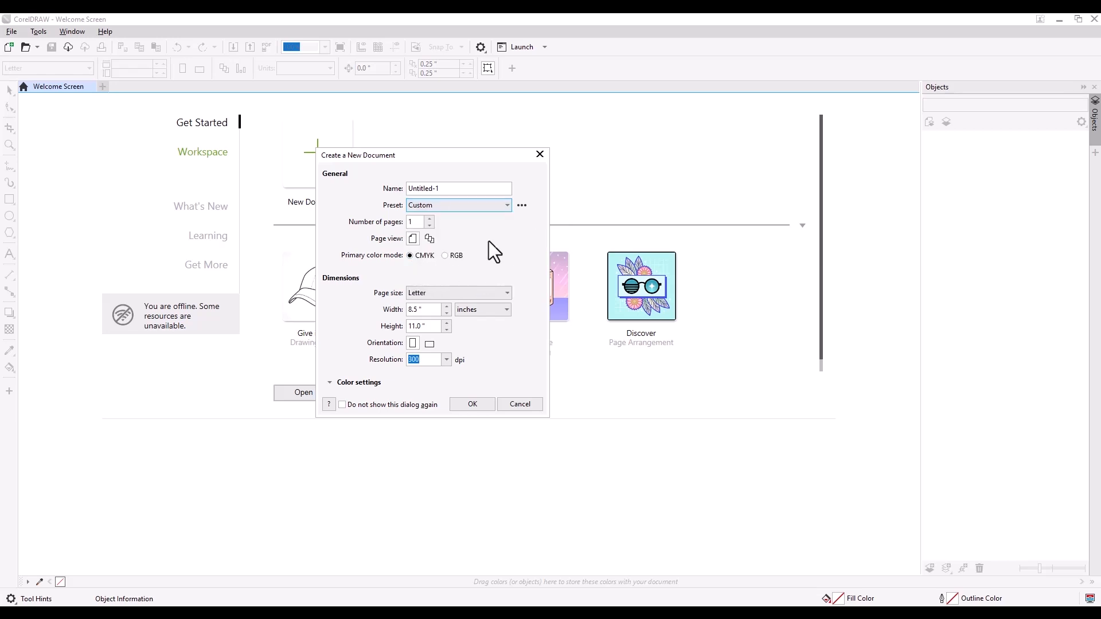
left_click(445, 256)
type("1")
Step: Choose the Letter page size in inches at 300 dpi and create the document
left_click(493, 292)
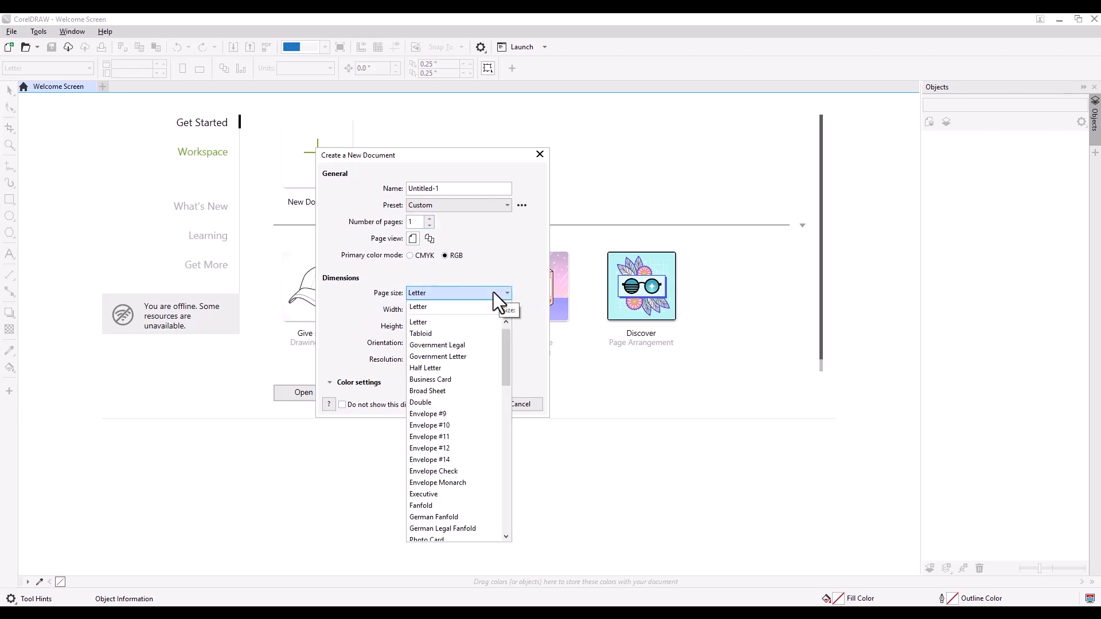
mouse_move(503, 339)
left_mouse_down()
mouse_move(508, 504)
mouse_move(508, 321)
left_mouse_up()
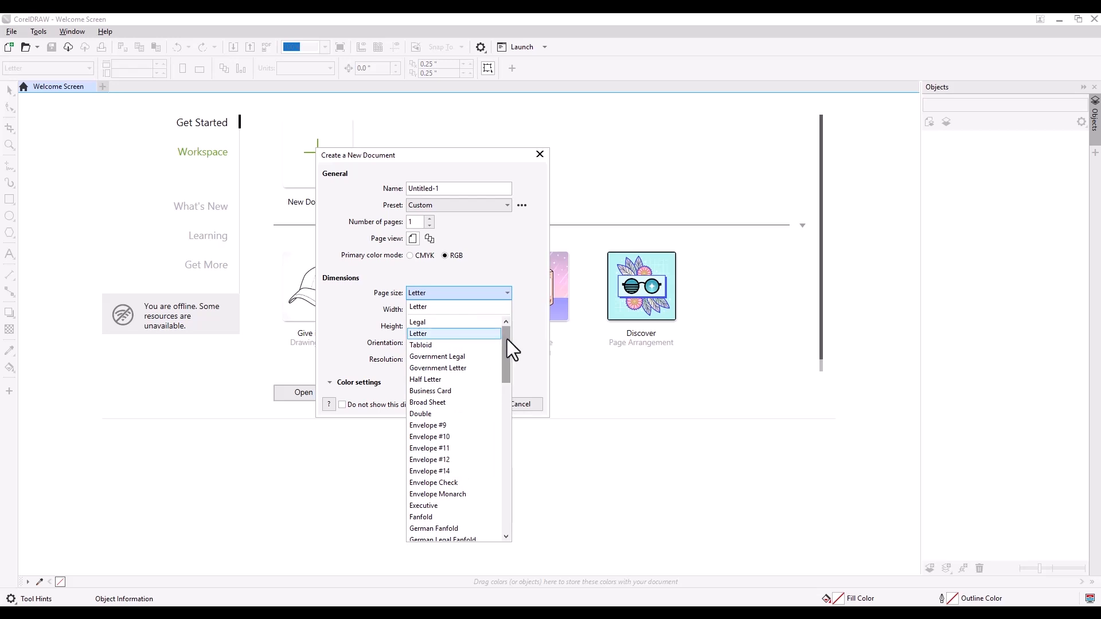
left_click(422, 335)
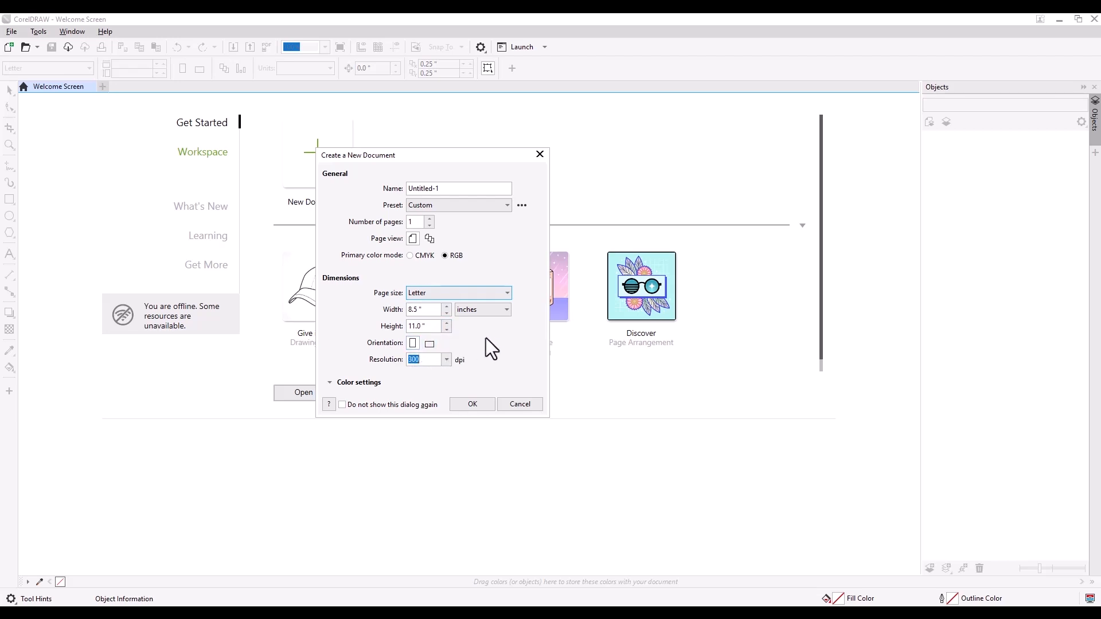
left_click(498, 311)
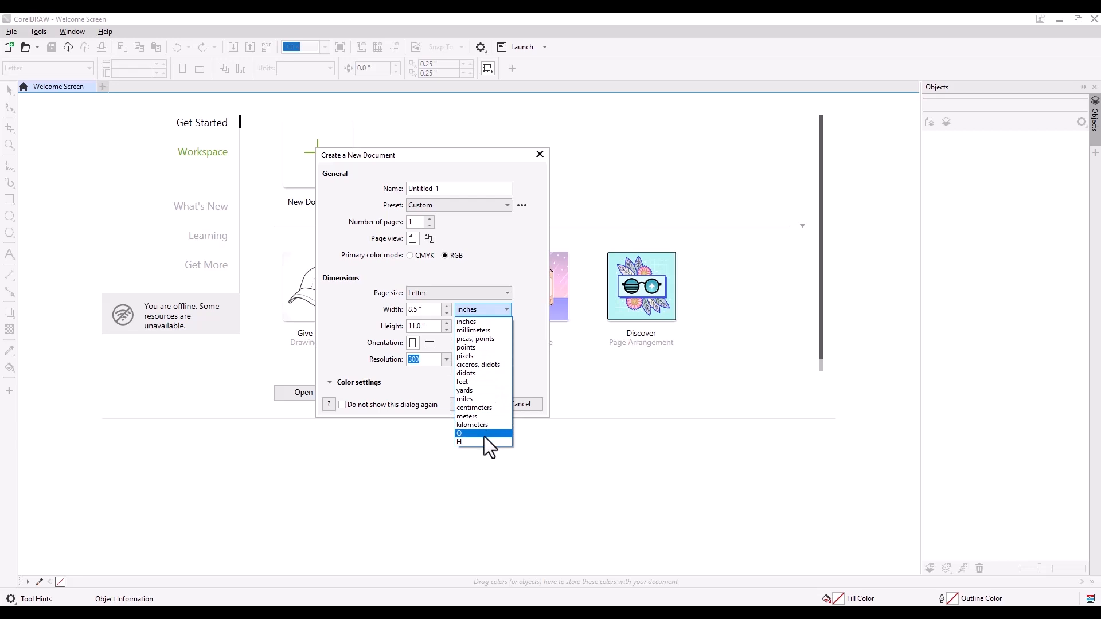
left_click(479, 322)
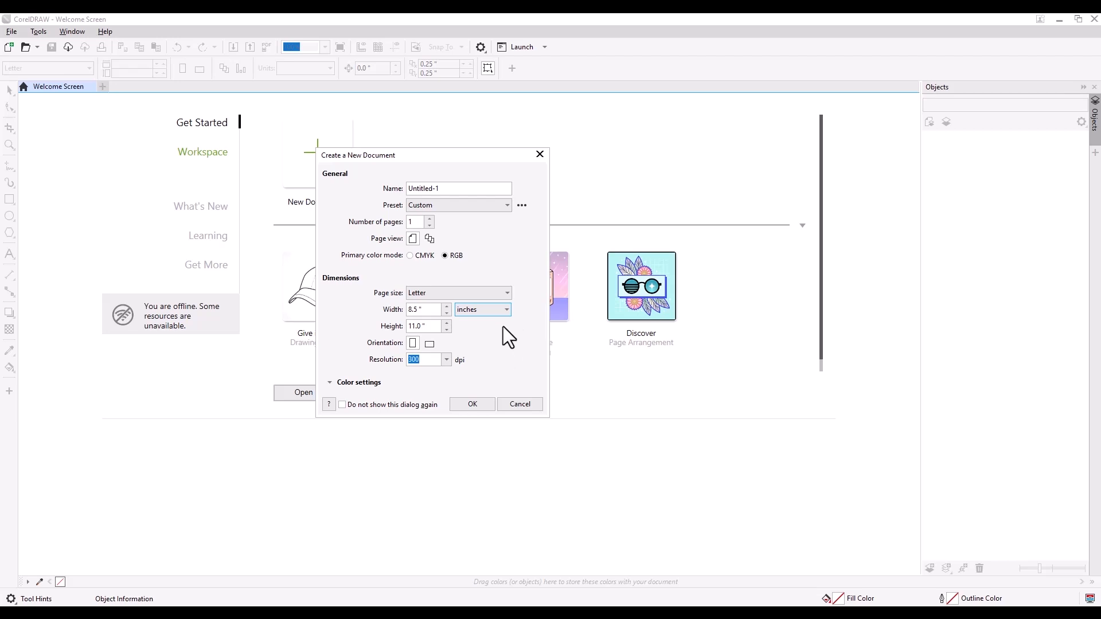
left_click(431, 360)
left_click(475, 405)
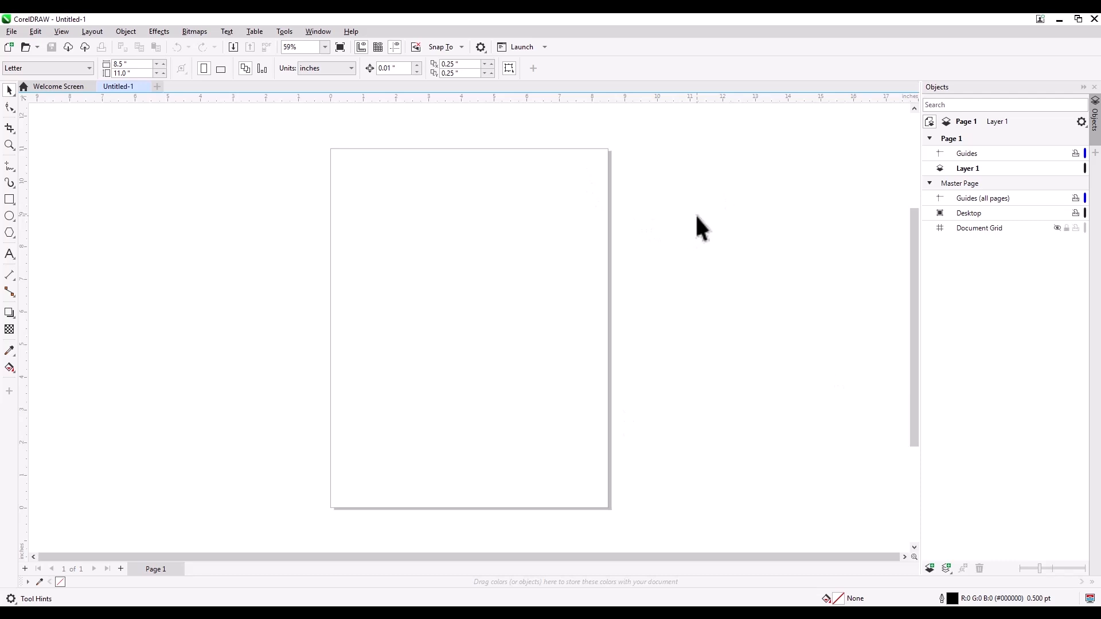
Step: Close the Objects docker and change the page size to A4
left_click(1094, 87)
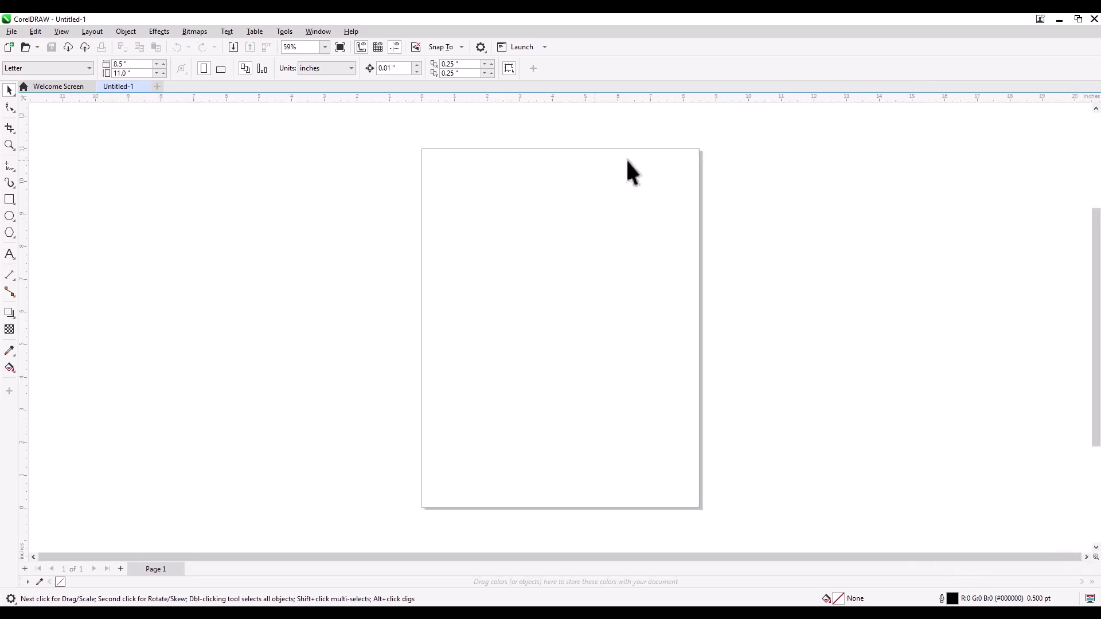
scroll(354, 262, "down", 1)
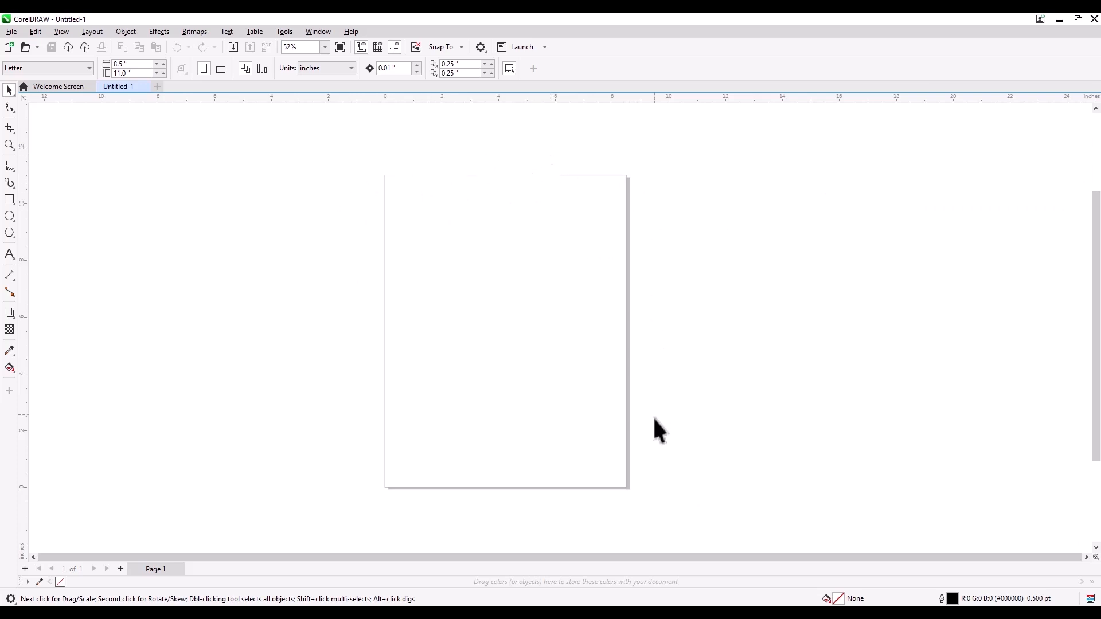
left_click(54, 71)
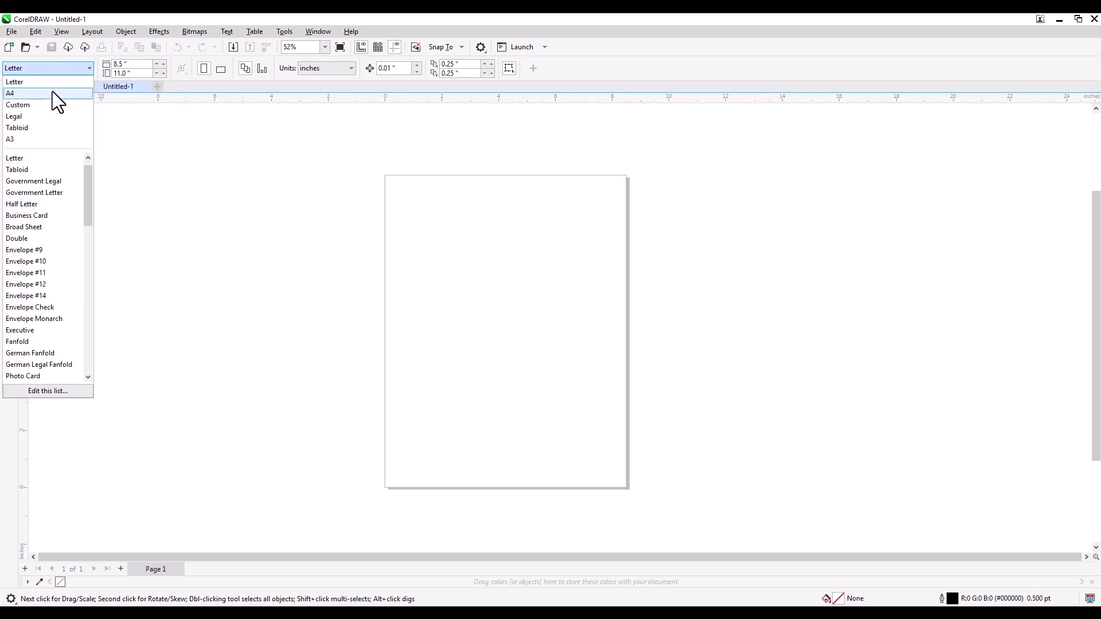
left_click(52, 93)
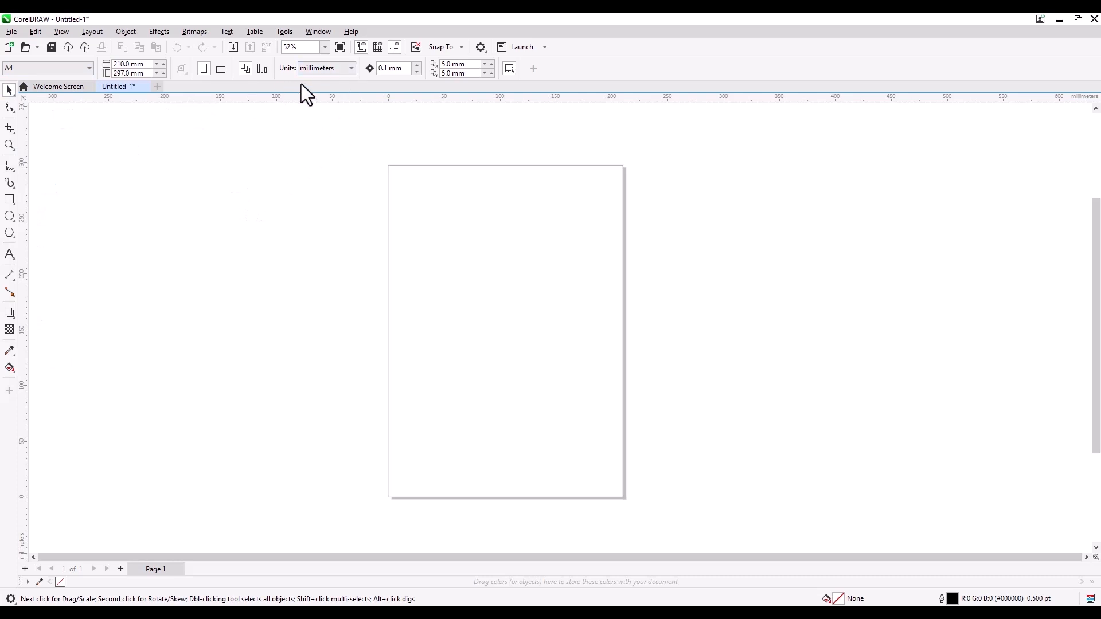
Step: Set the document's units to inches
left_click(324, 66)
left_click(319, 81)
left_click(339, 72)
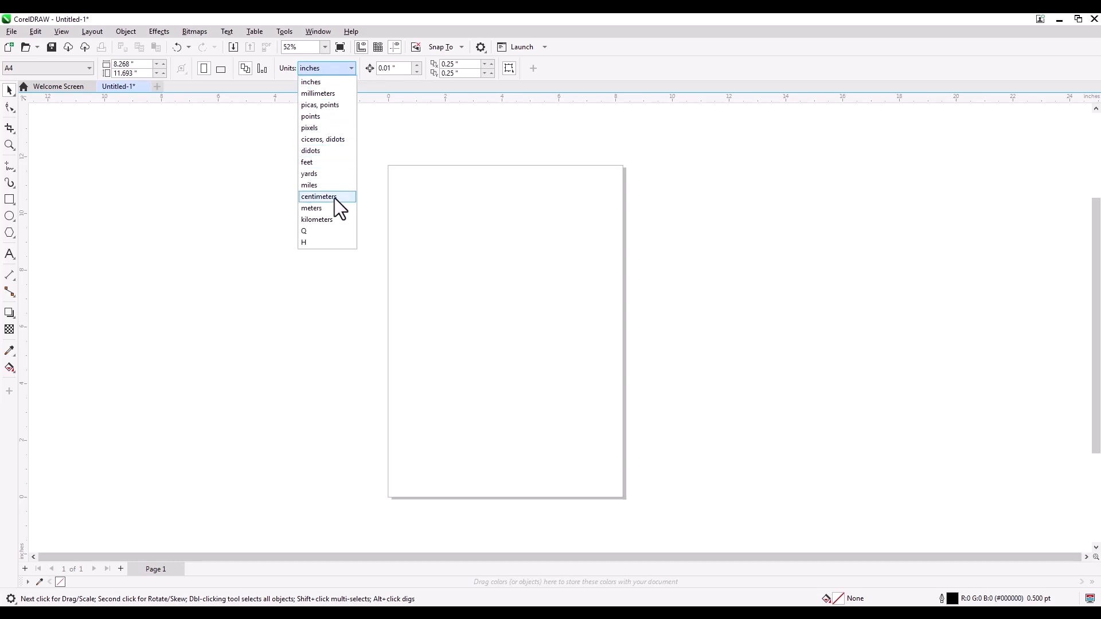
left_click(329, 86)
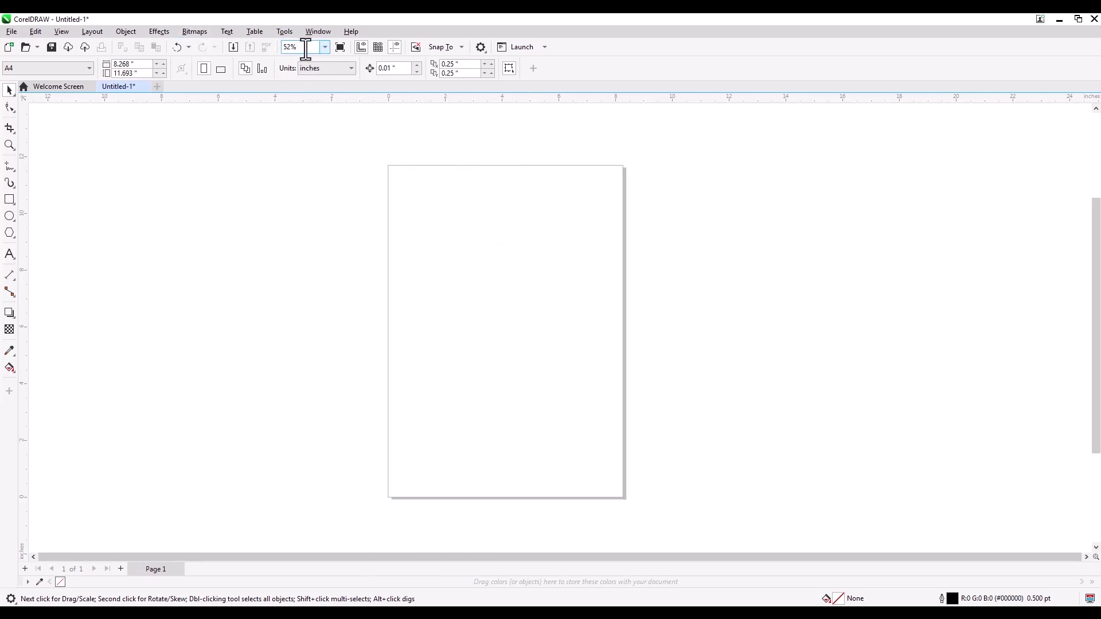
Step: Examine the blank page and the ruler divisions at different zoom levels
scroll(484, 230, "up", 3)
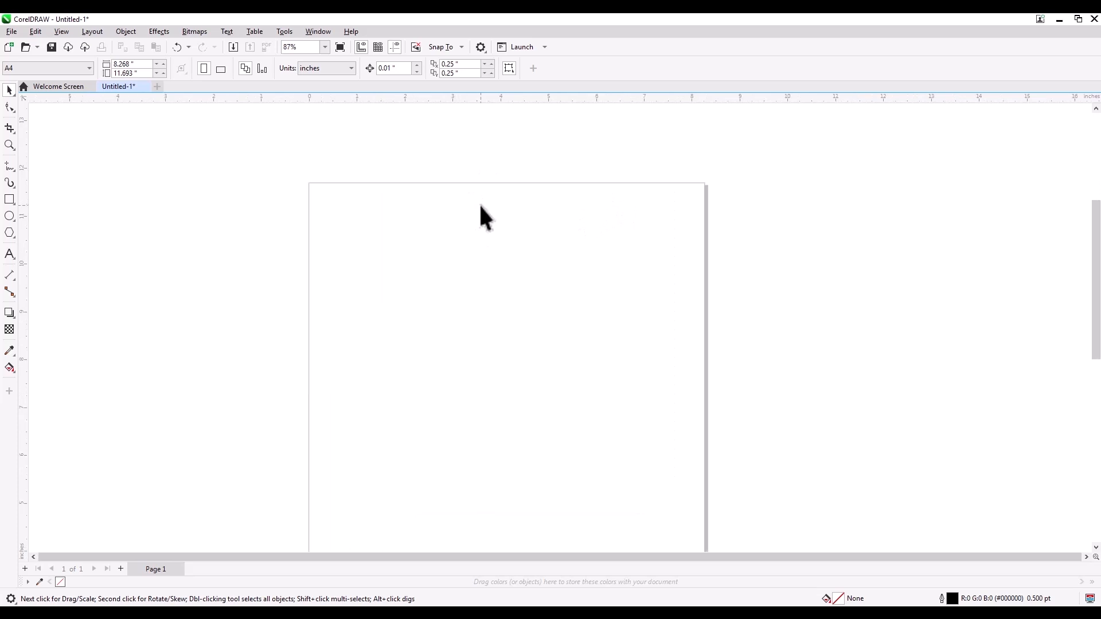
scroll(483, 190, "up", 1)
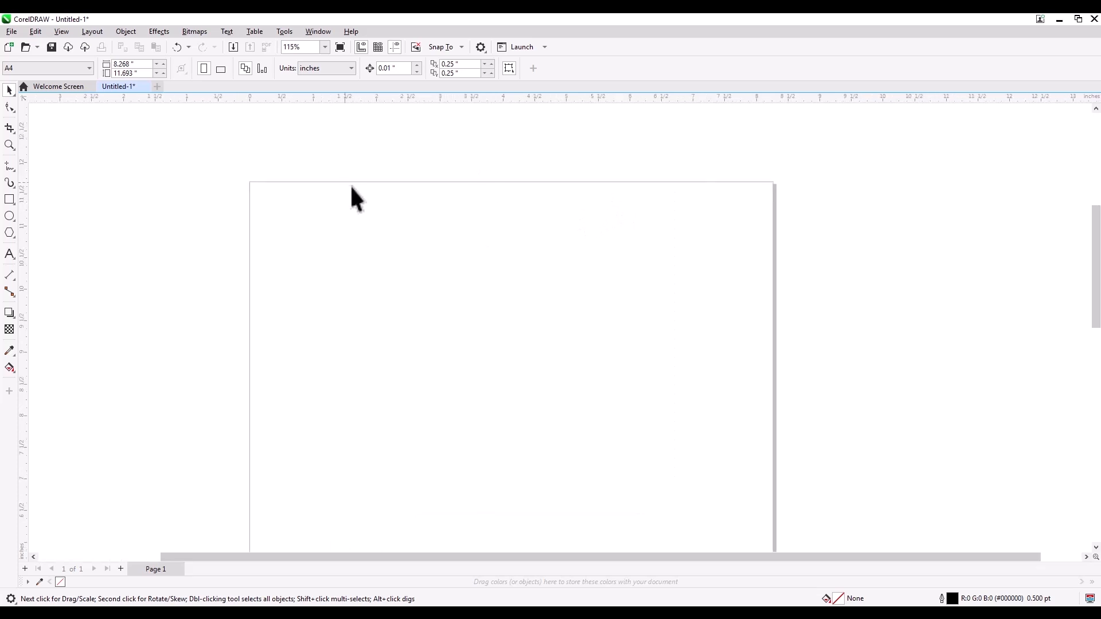
scroll(454, 199, "up", 1)
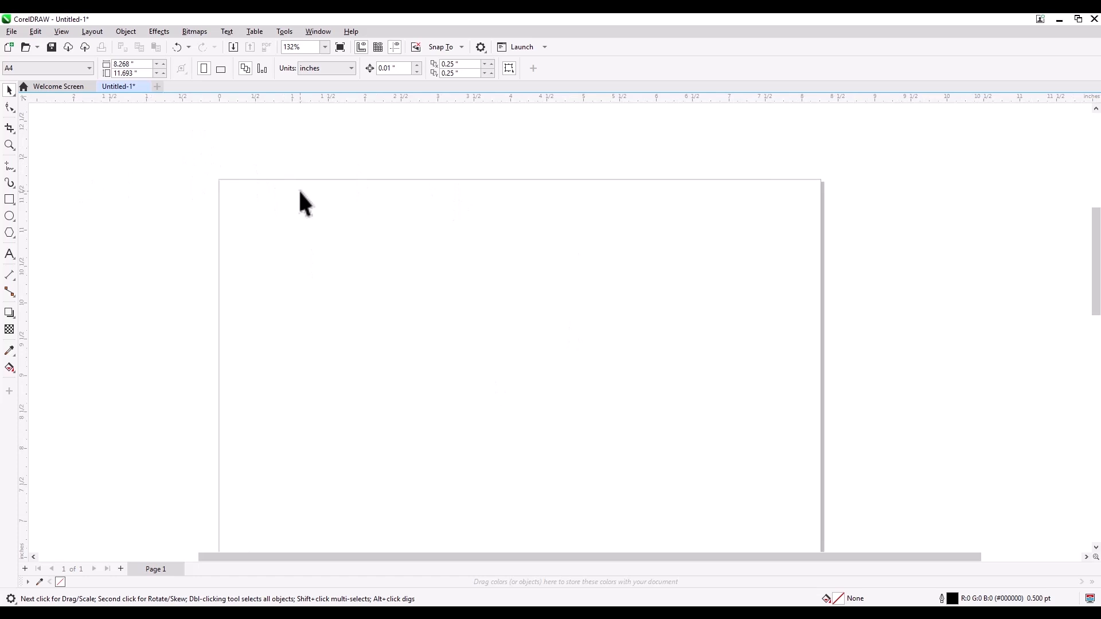
scroll(298, 192, "down", 1)
scroll(298, 192, "down", 2)
scroll(300, 193, "down", 1)
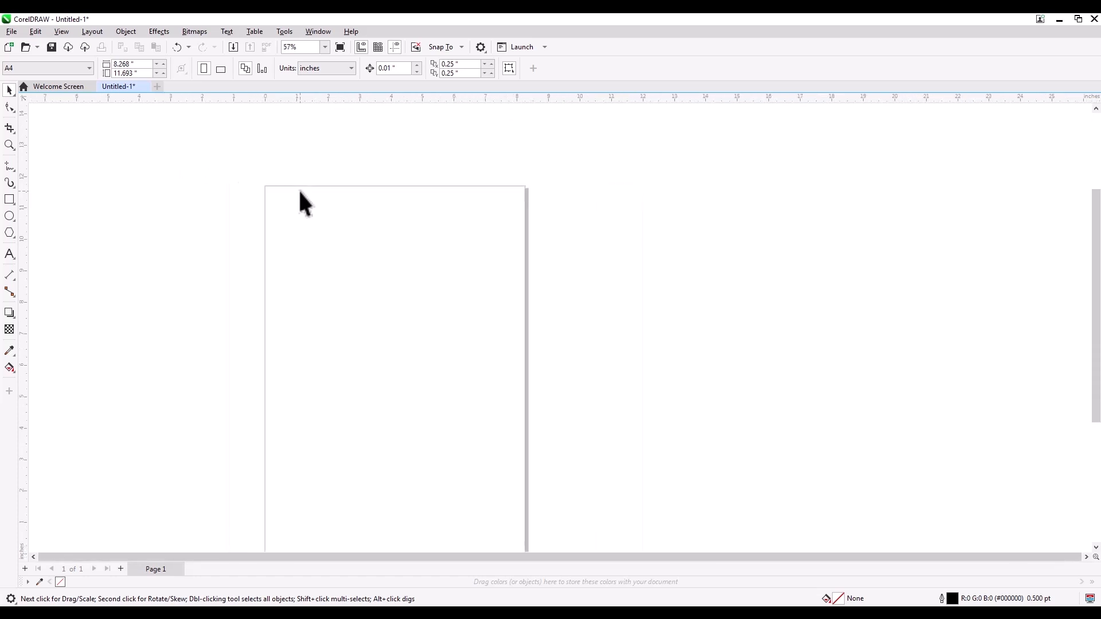
scroll(298, 192, "up", 5)
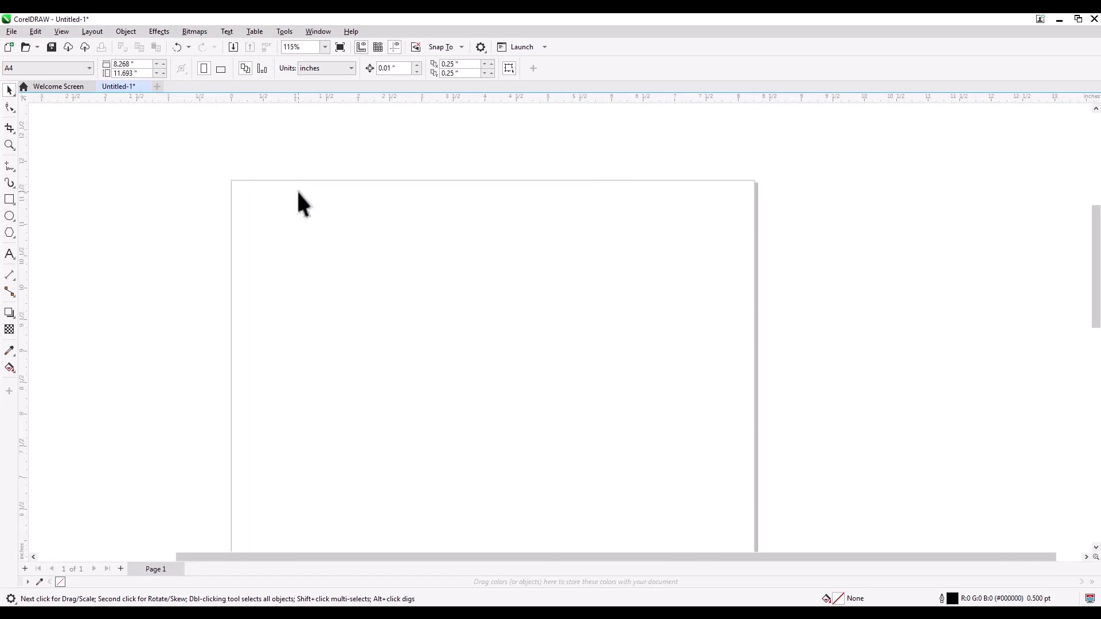
scroll(298, 192, "up", 3)
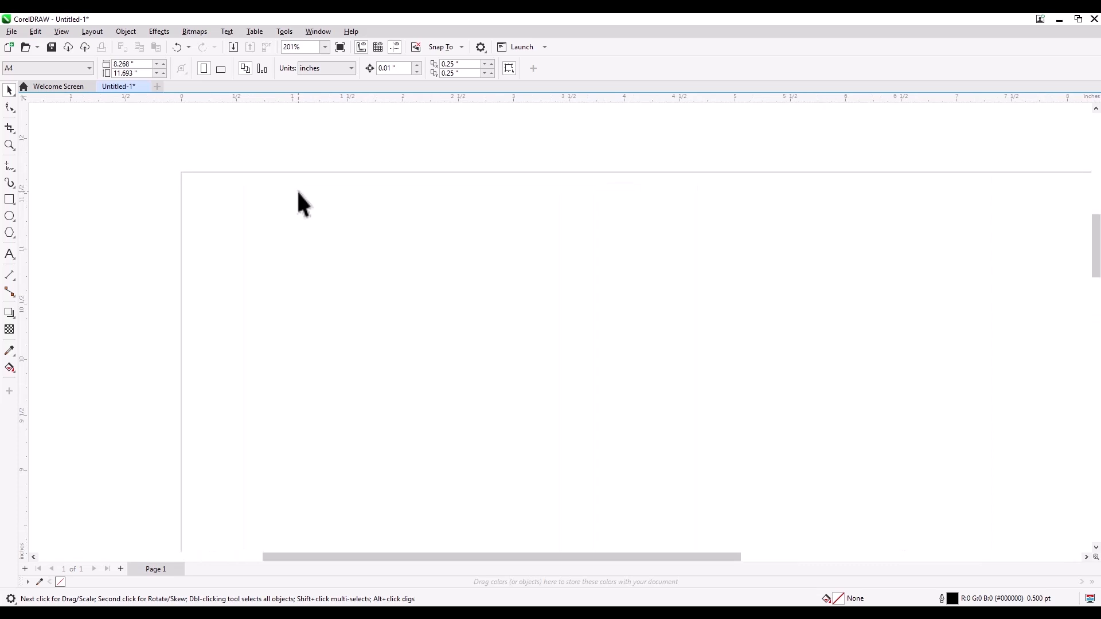
scroll(298, 192, "up", 1)
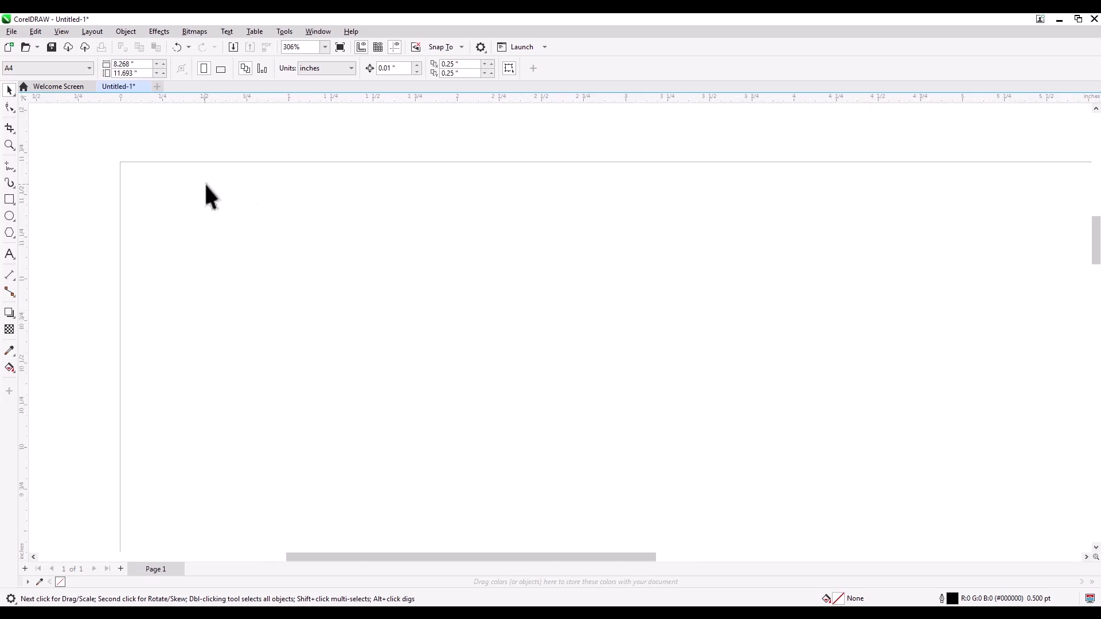
scroll(206, 184, "down", 1)
scroll(342, 181, "down", 6)
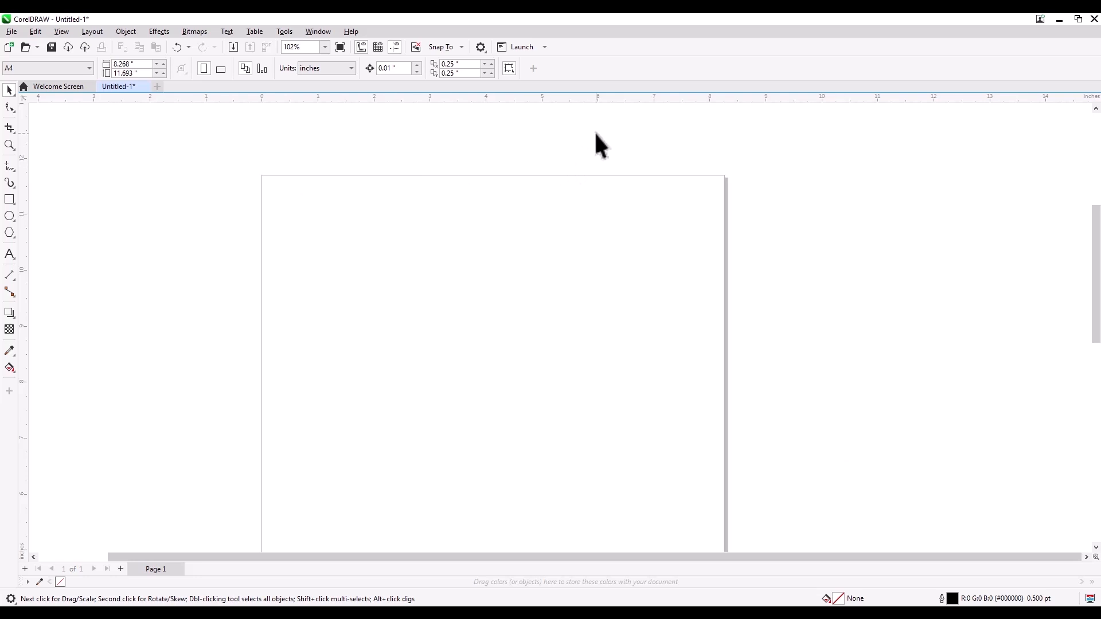
scroll(554, 151, "up", 2)
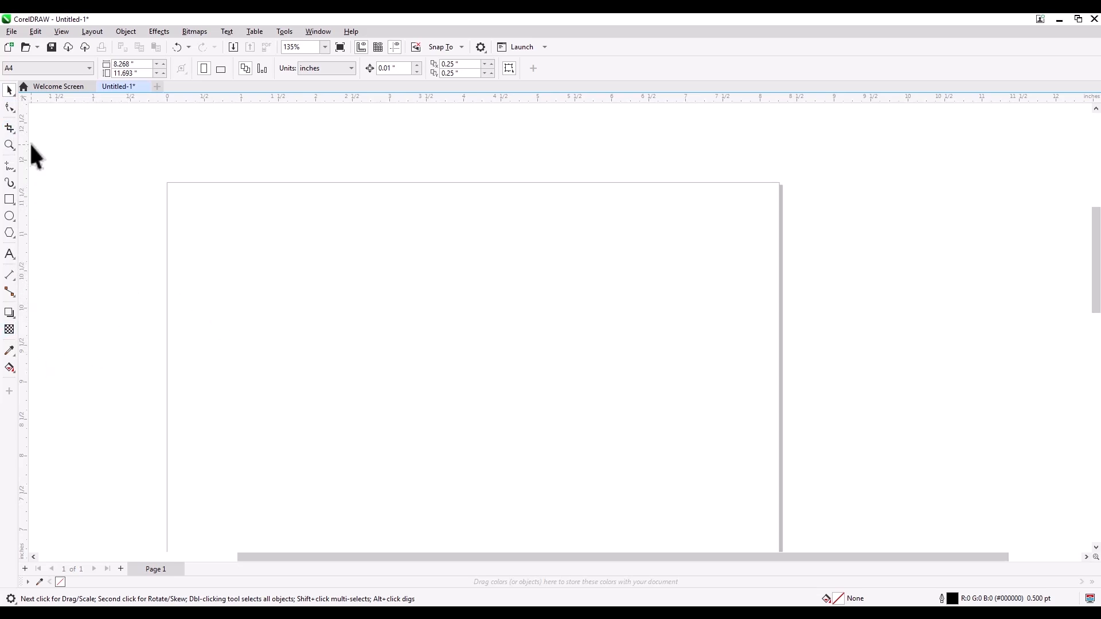
Step: Examine the variants grouped under the Pick, Shape, Crop, Polygon and Rectangle tools
left_click(10, 91)
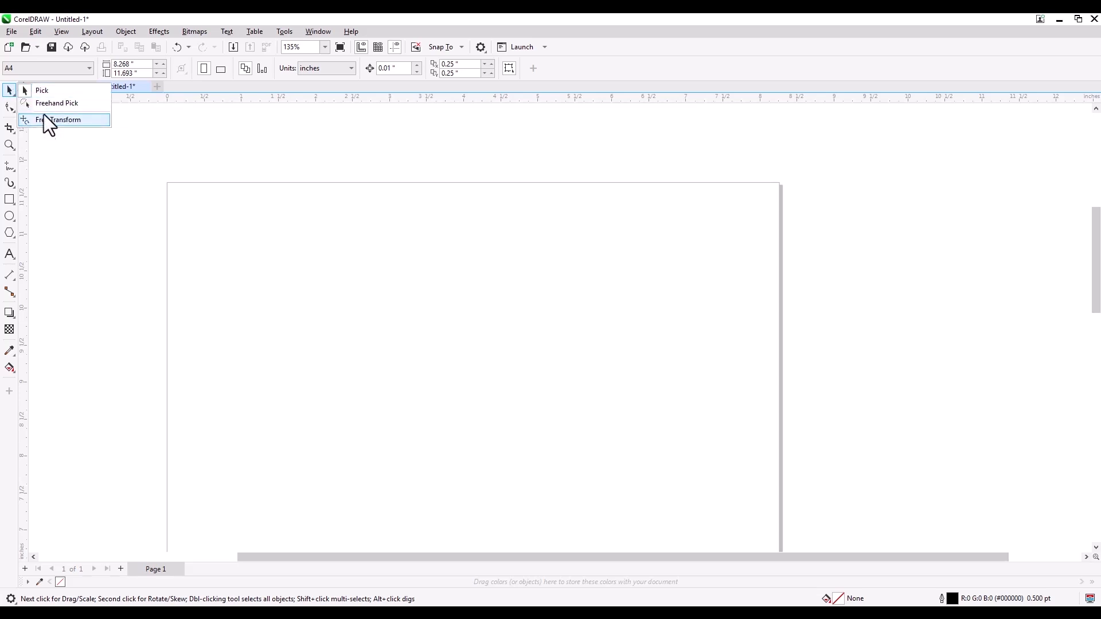
left_click(9, 93)
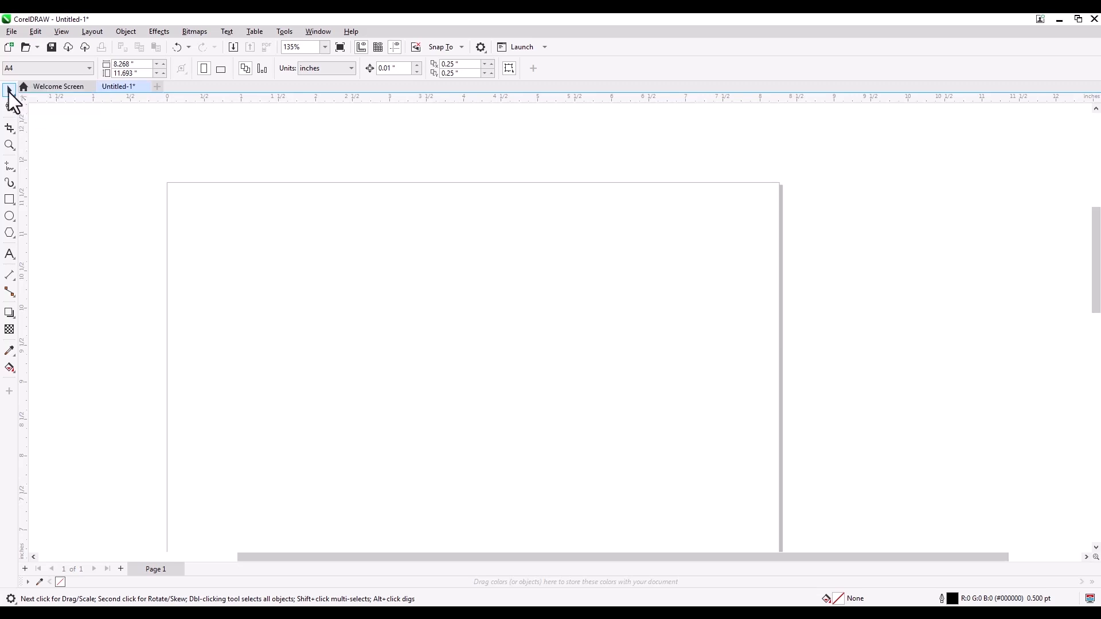
left_click(9, 90)
left_click(9, 91)
left_click(11, 109)
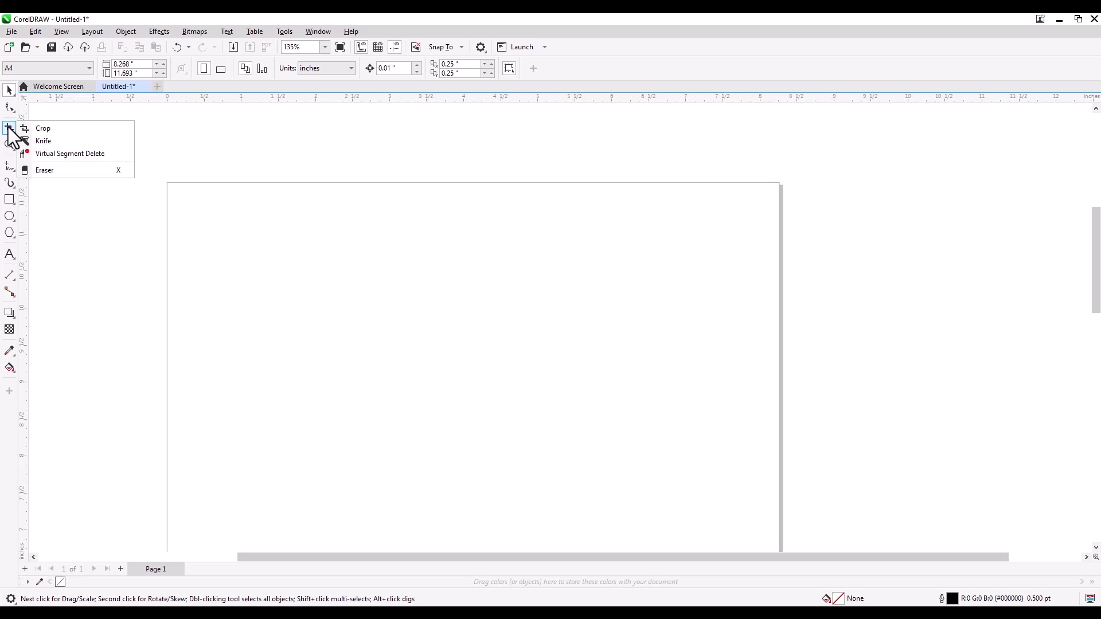
mouse_move(10, 233)
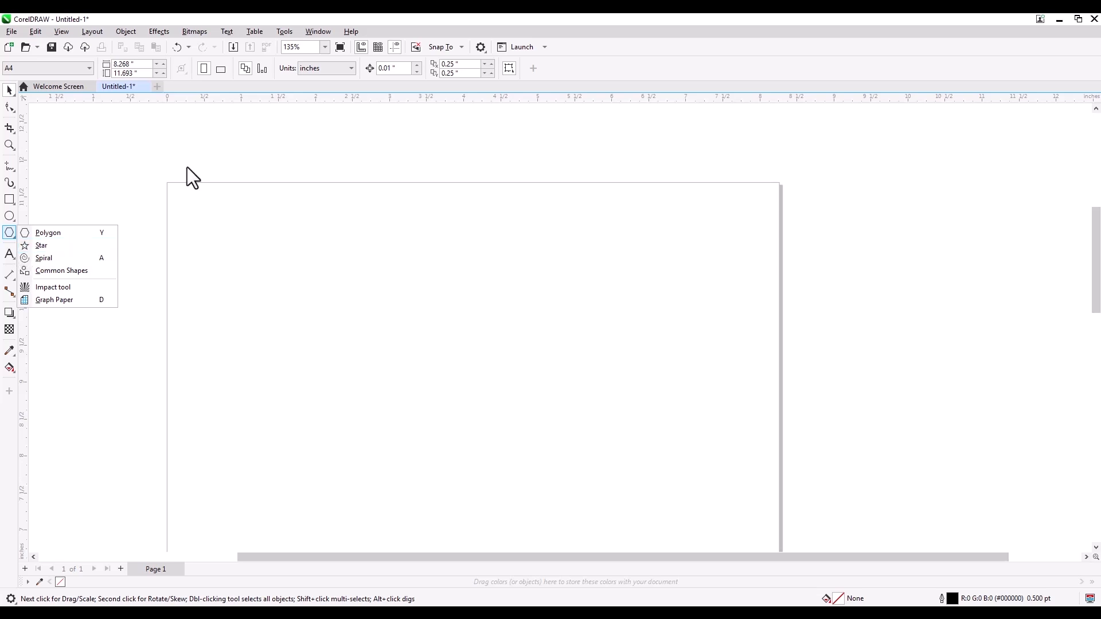
left_click(9, 91)
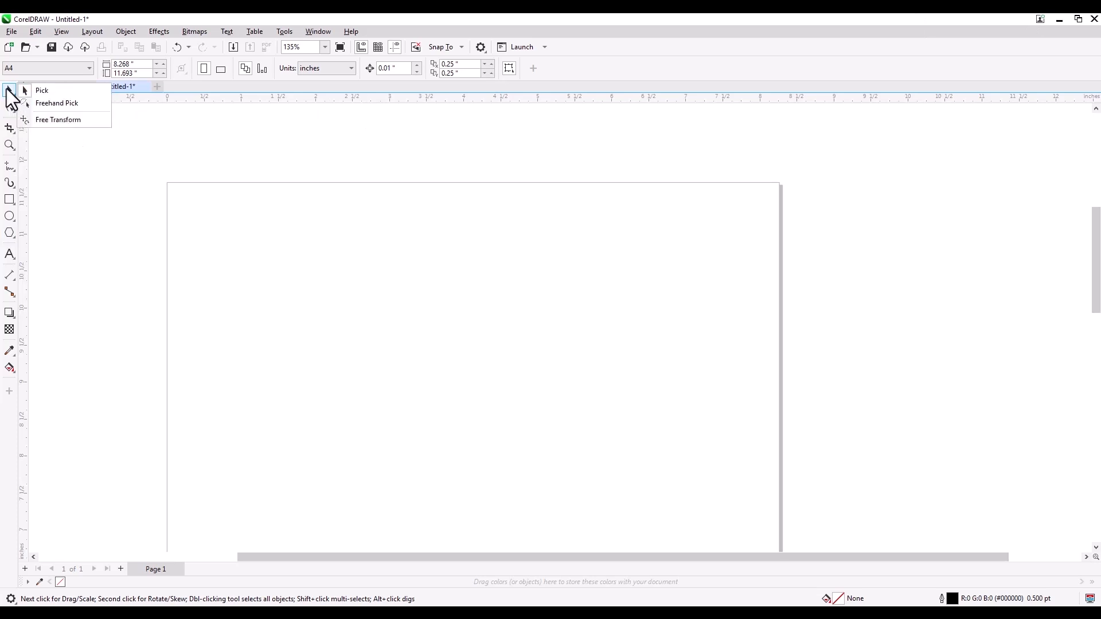
mouse_move(9, 128)
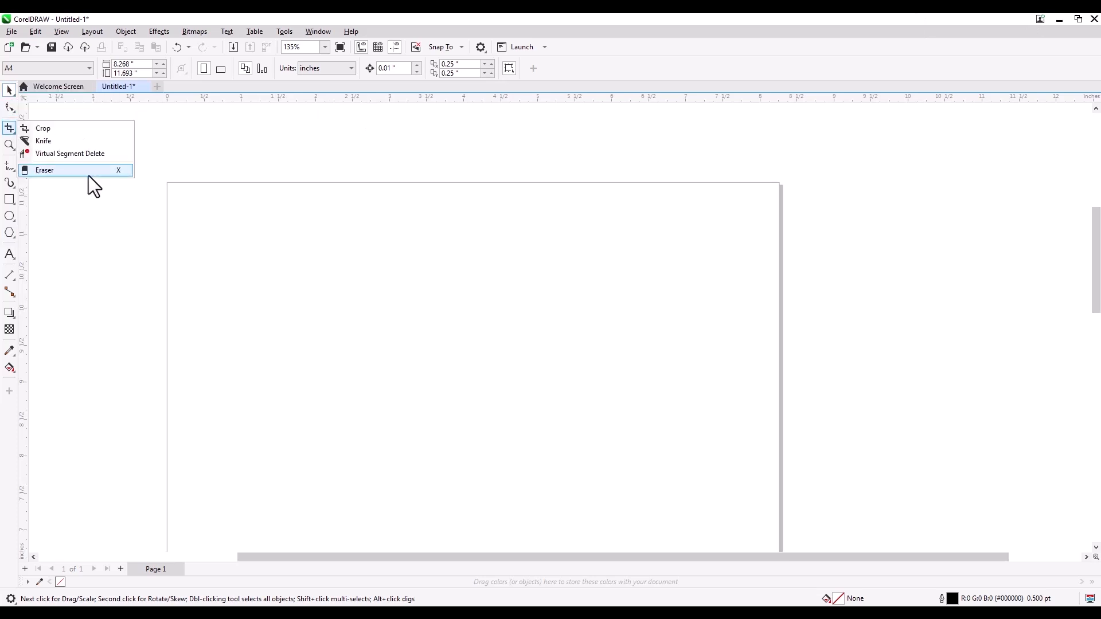
mouse_move(9, 107)
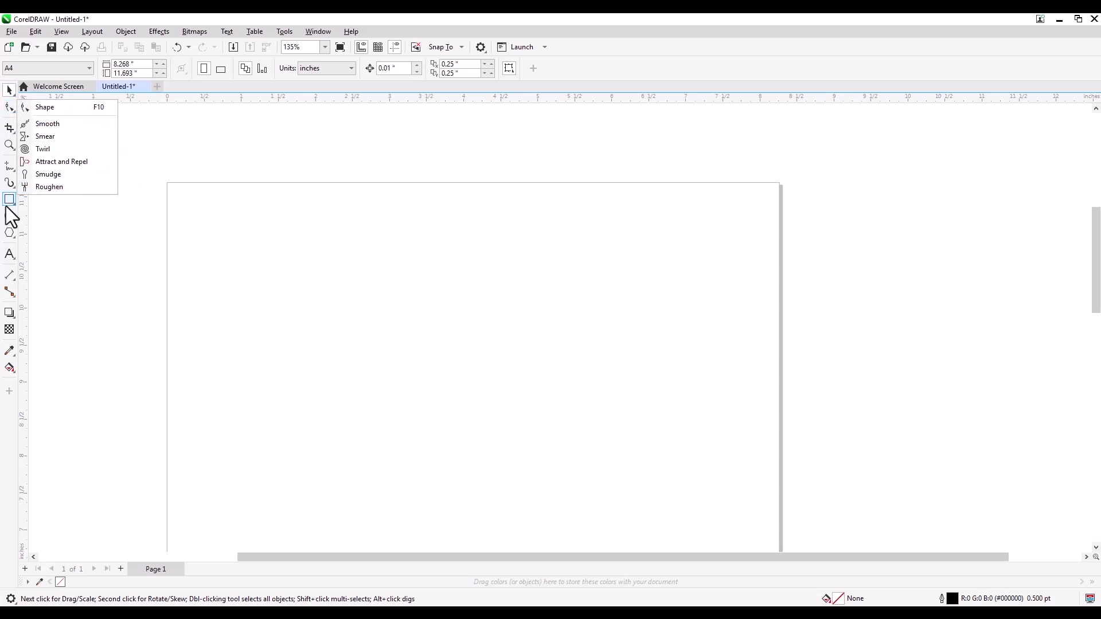
mouse_move(10, 202)
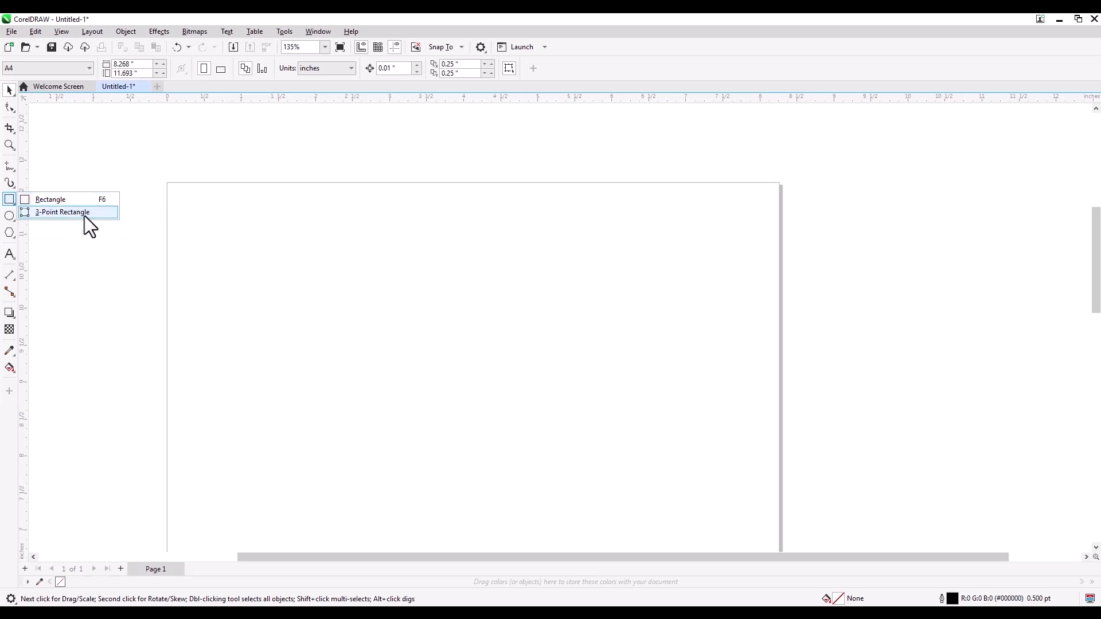
Step: Draw a rectangle about 4.72 by 3.75 inches on the page, try a small one across the page's upper edge and undo it
left_click(47, 202)
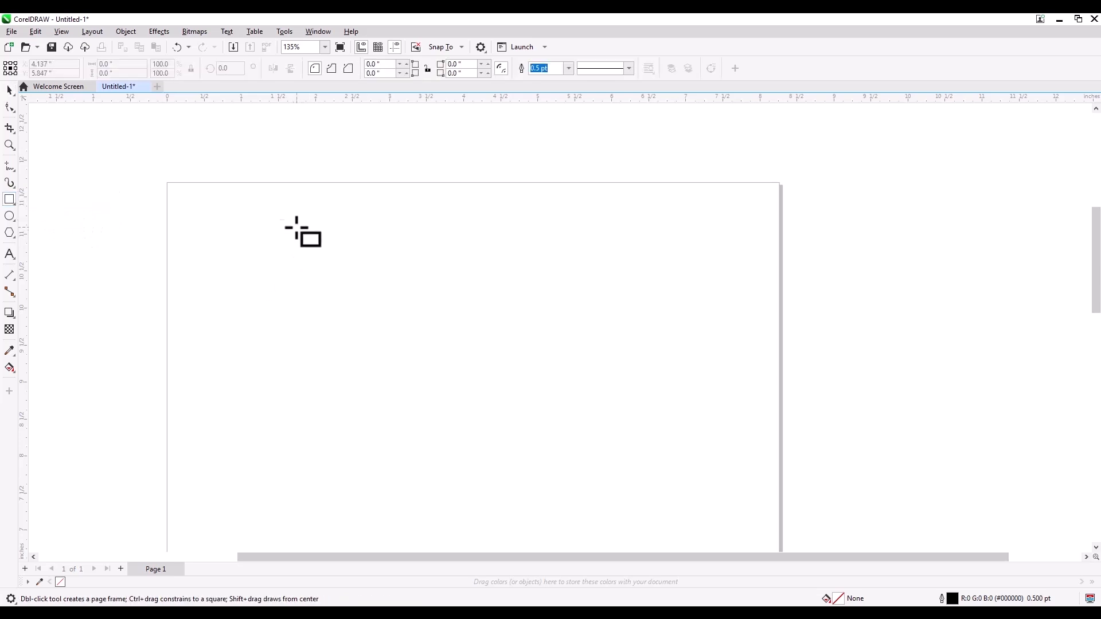
left_click_drag(282, 204, 632, 480)
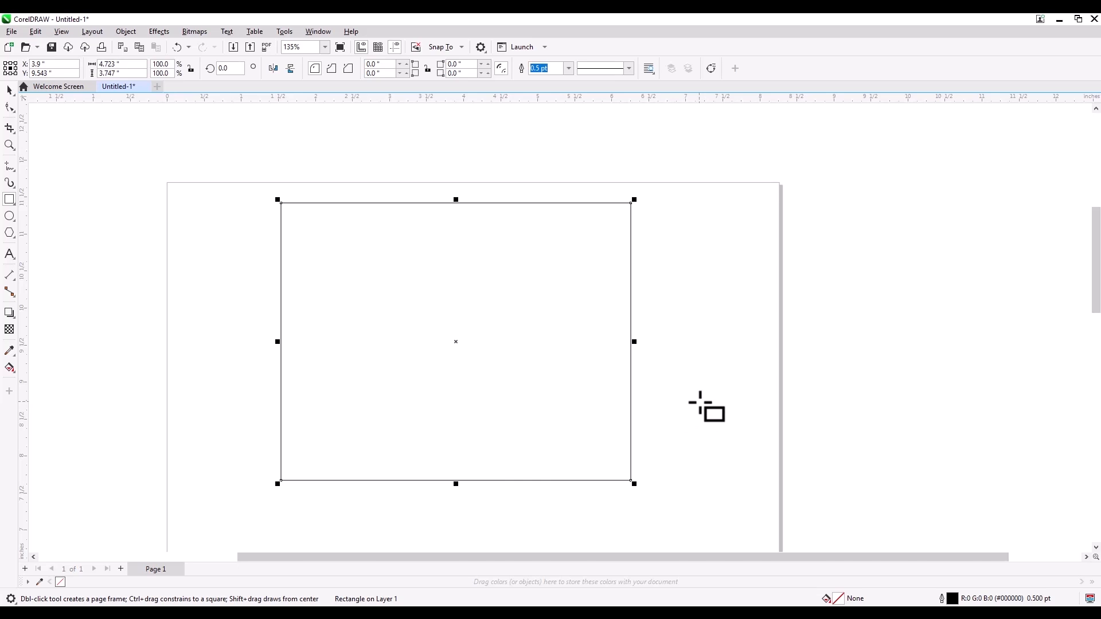
left_click_drag(451, 136, 510, 213)
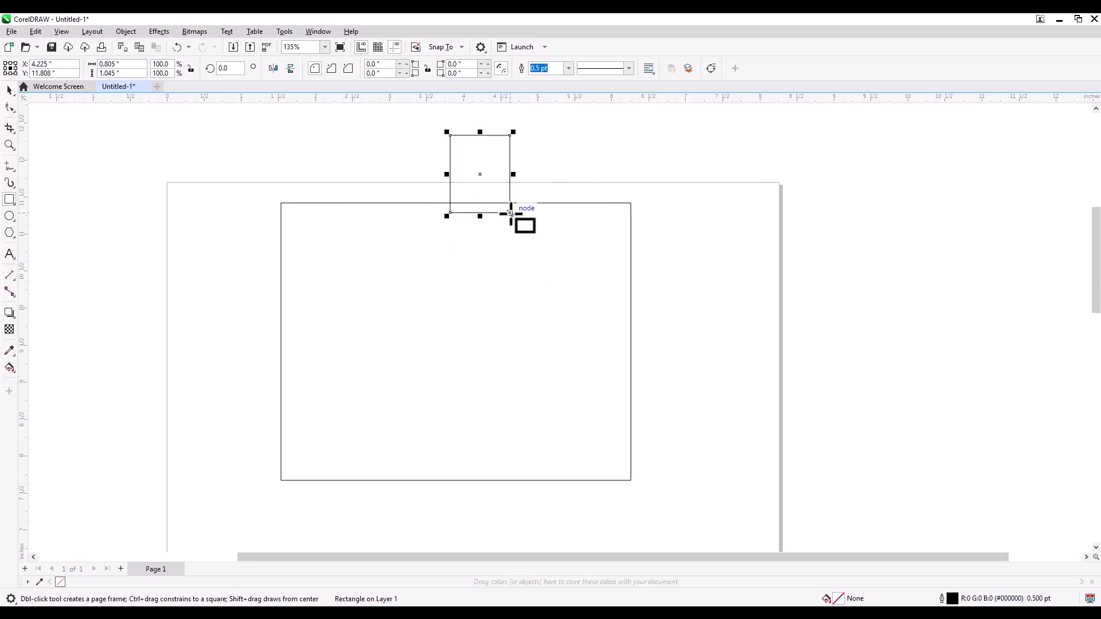
key("ctrl+z")
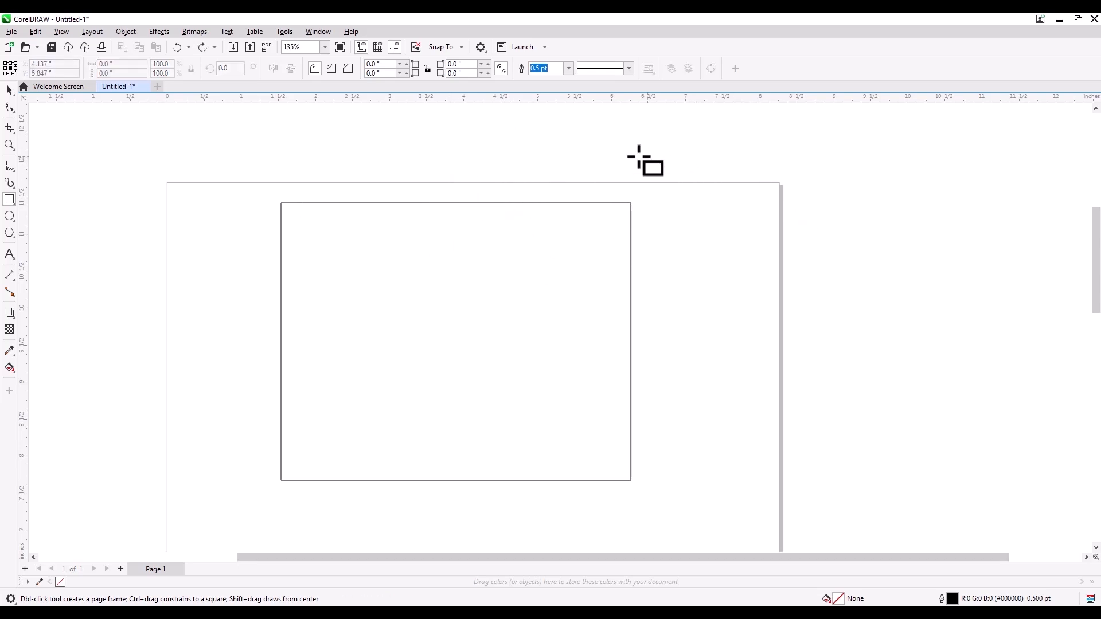
Step: Draw an overlapping square and a rectangle about 6.70 by 3.18 inches, and delete all the rectangles
left_click_drag(366, 232, 646, 312)
left_click_drag(194, 199, 690, 434)
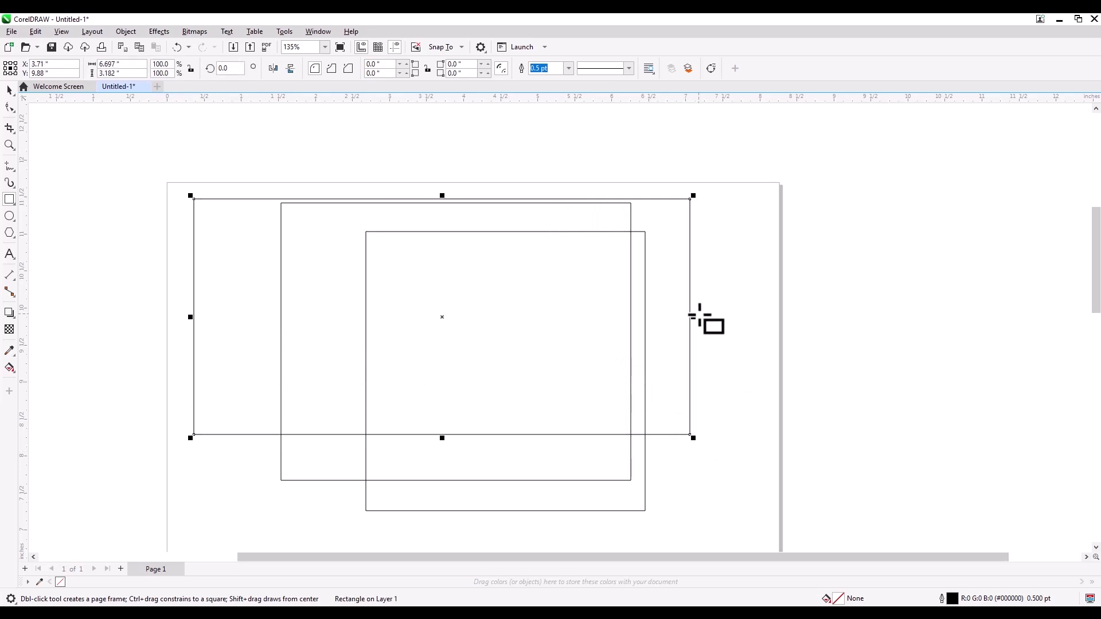
double_click(9, 90)
key("Delete")
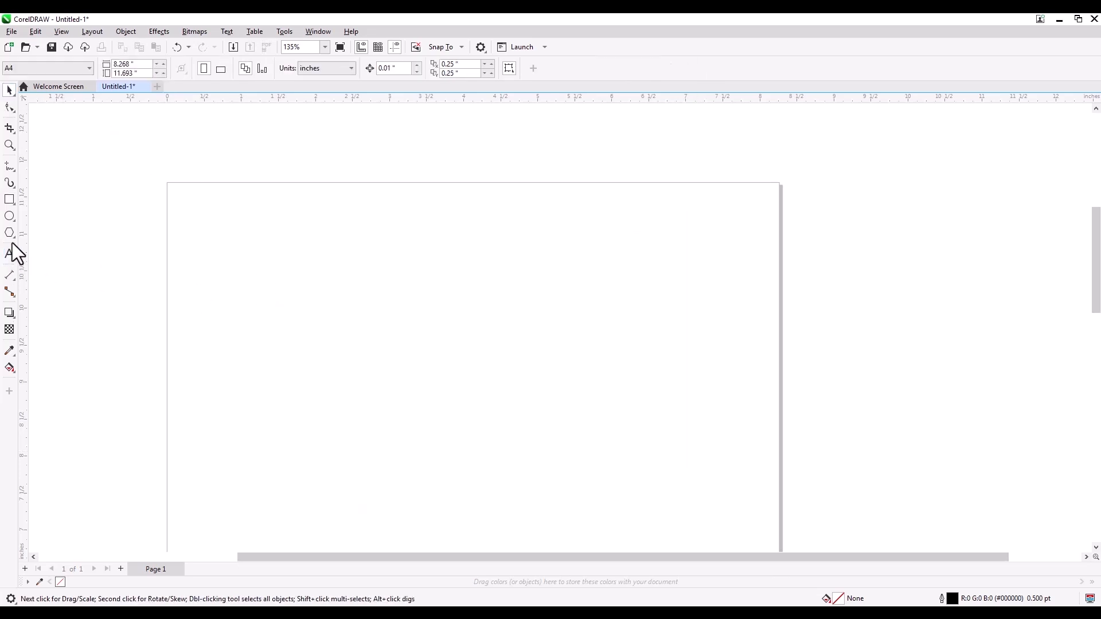
Step: Draw a square about 3.96 inches wide and move it to about X 3.83, Y 9.40 inches
left_click(9, 199)
left_click_drag(296, 220, 590, 376)
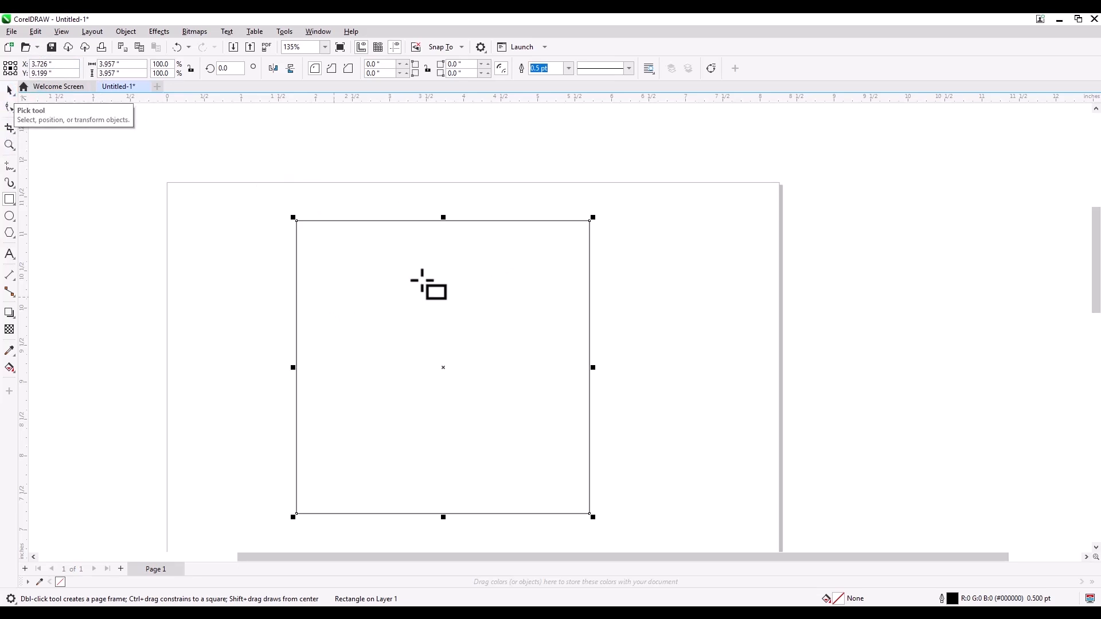
left_click(10, 90)
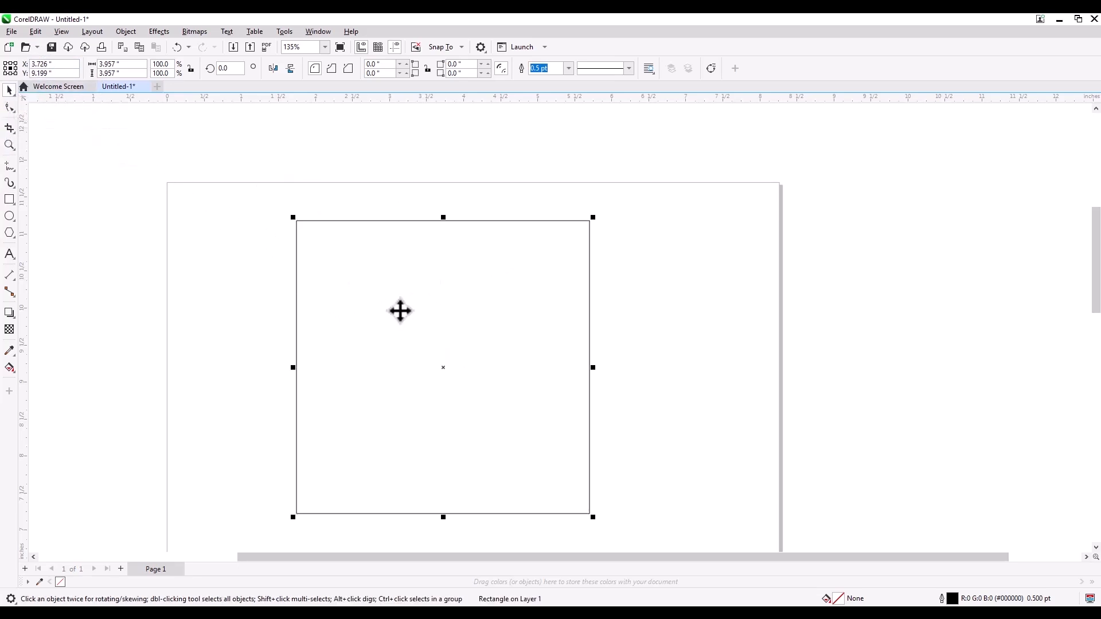
left_click_drag(441, 369, 373, 388)
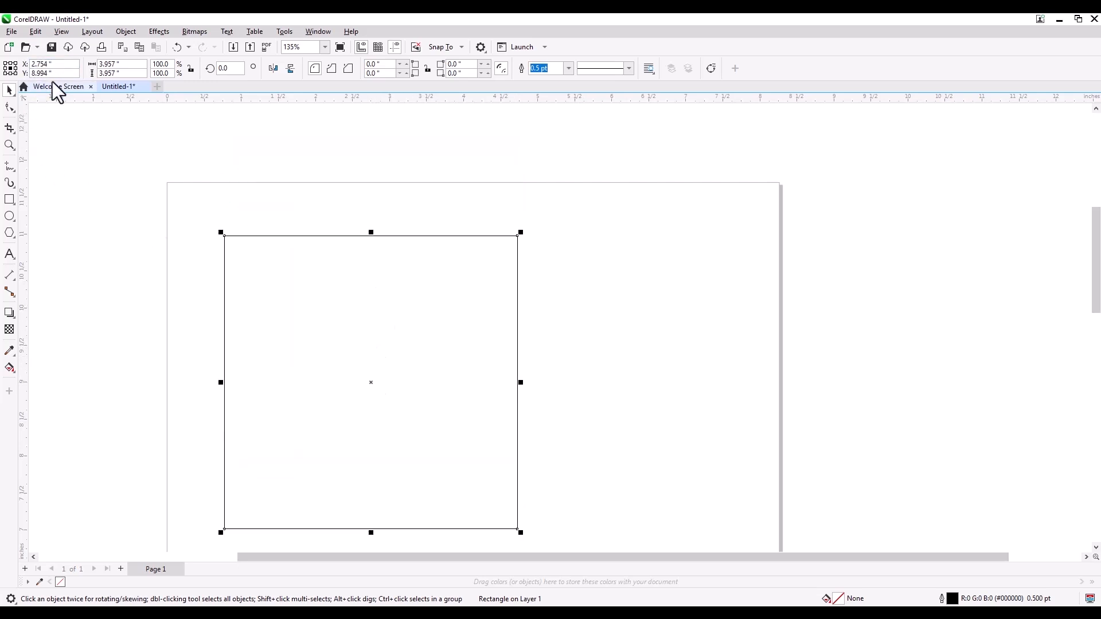
left_click_drag(380, 338, 460, 308)
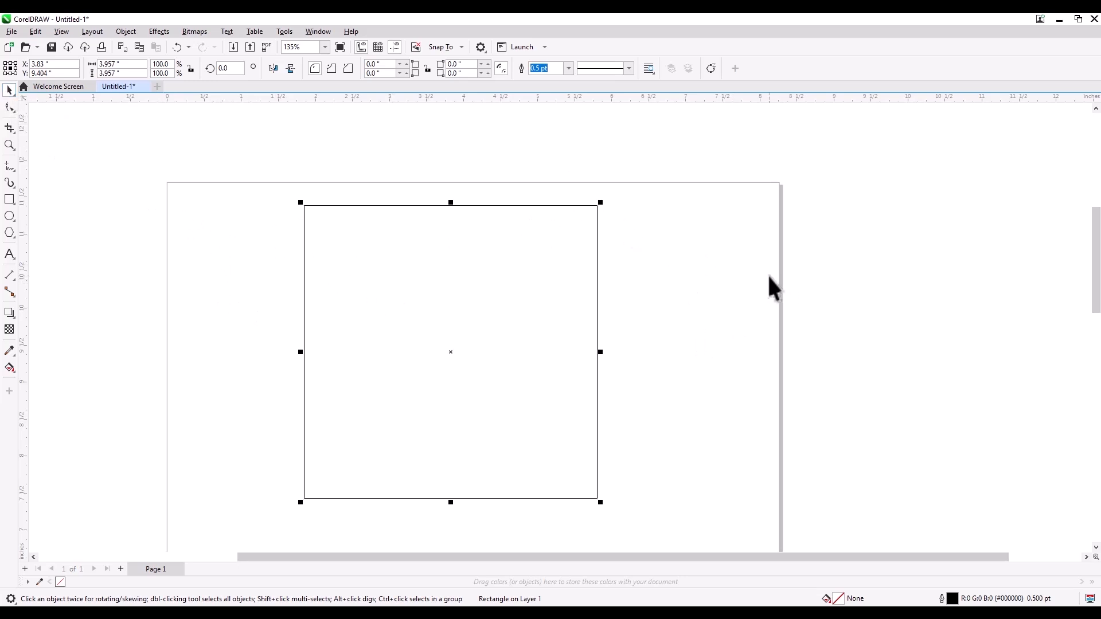
Step: Deselect and reselect the square, and examine its upper-left corner node and outline up close
left_click(710, 246)
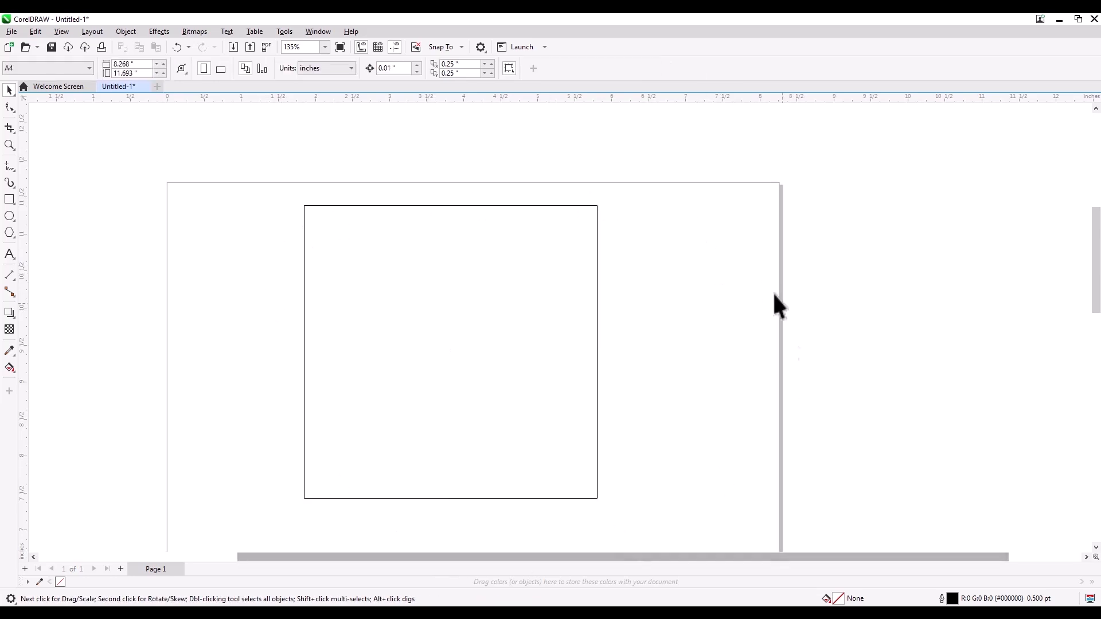
left_click(442, 270)
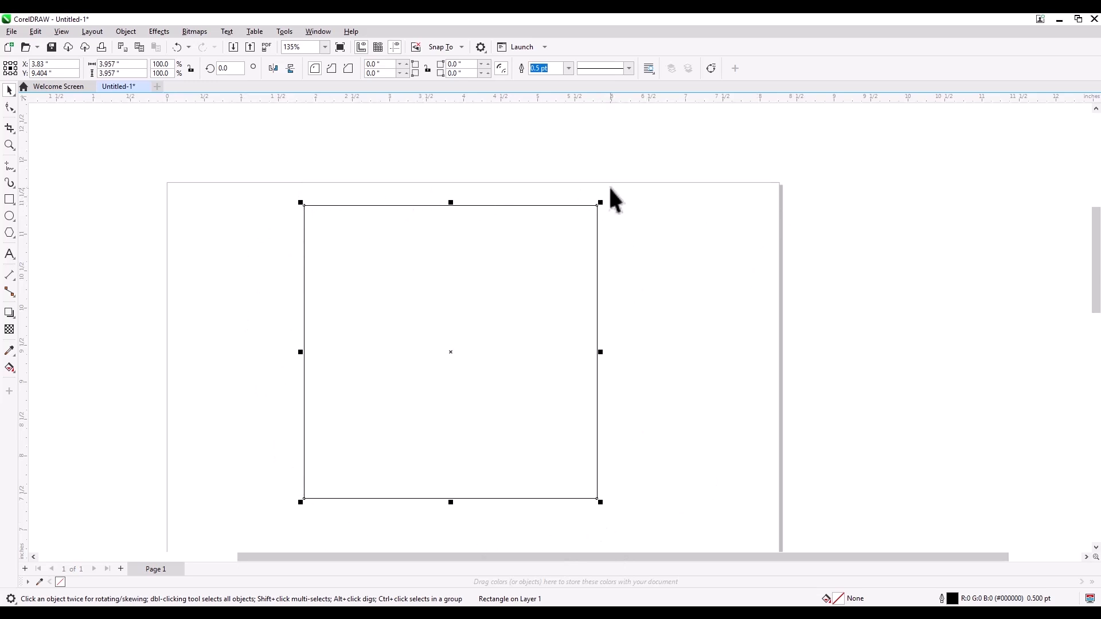
scroll(288, 193, "up", 5)
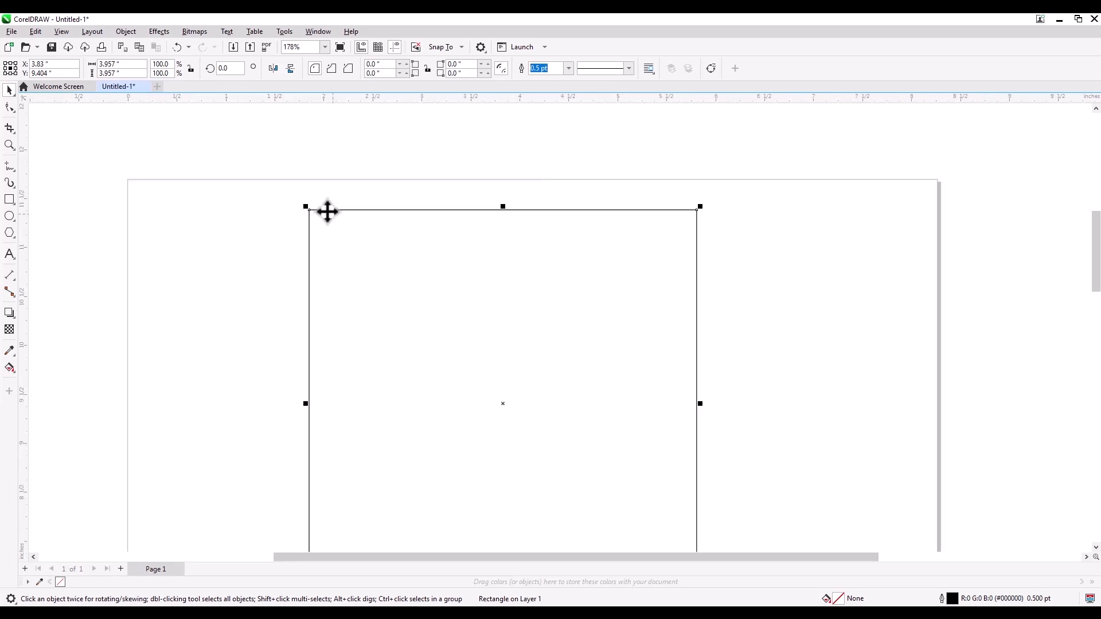
scroll(296, 219, "up", 2)
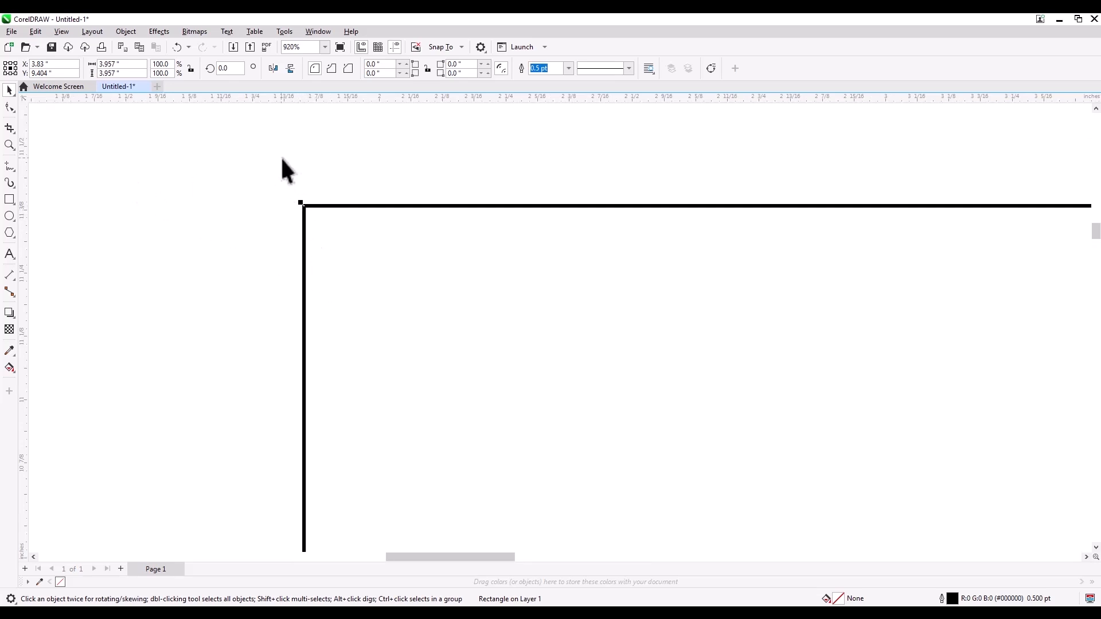
scroll(302, 209, "up", 5)
scroll(318, 248, "up", 5)
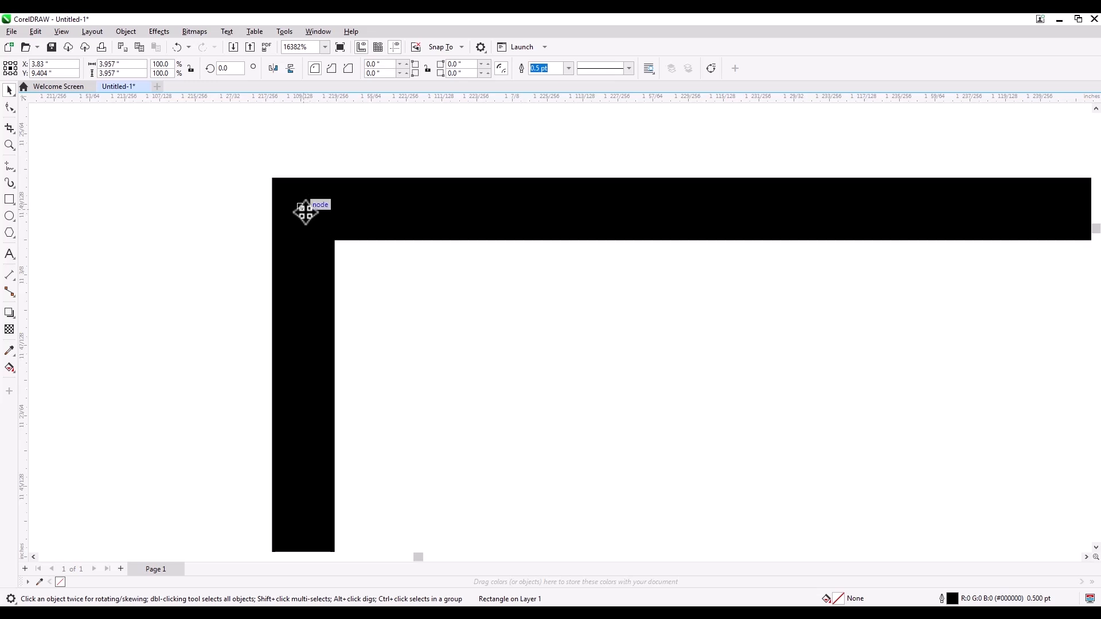
scroll(186, 153, "down", 2)
scroll(217, 166, "down", 11)
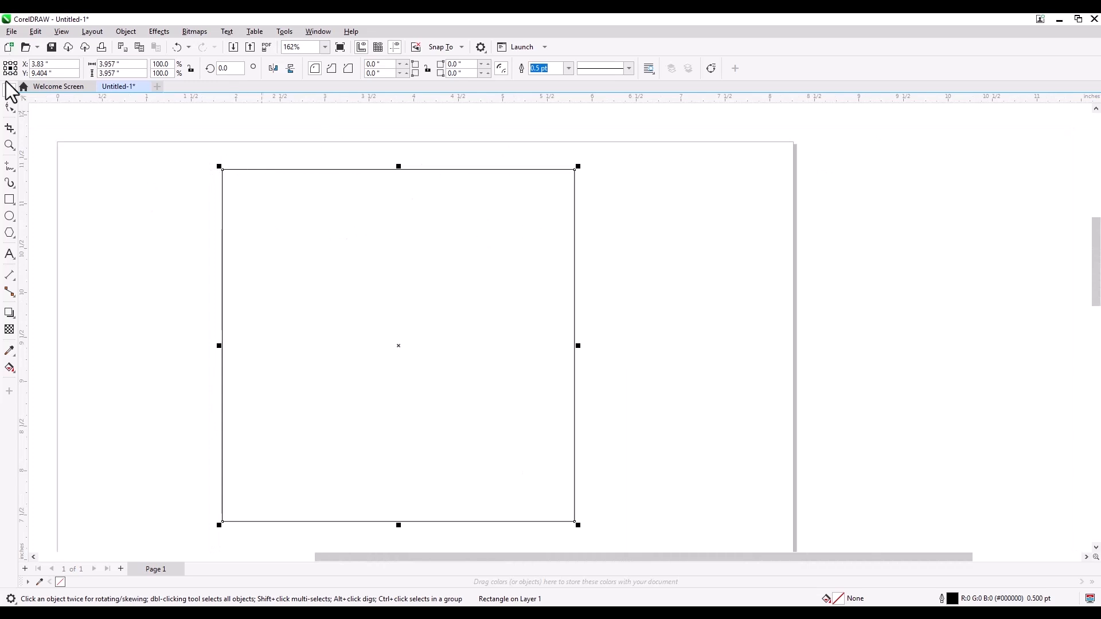
Step: Move the square to about X 4.49, Y 9.47 inches on the page
left_click_drag(447, 286, 516, 278)
scroll(427, 235, "down", 2)
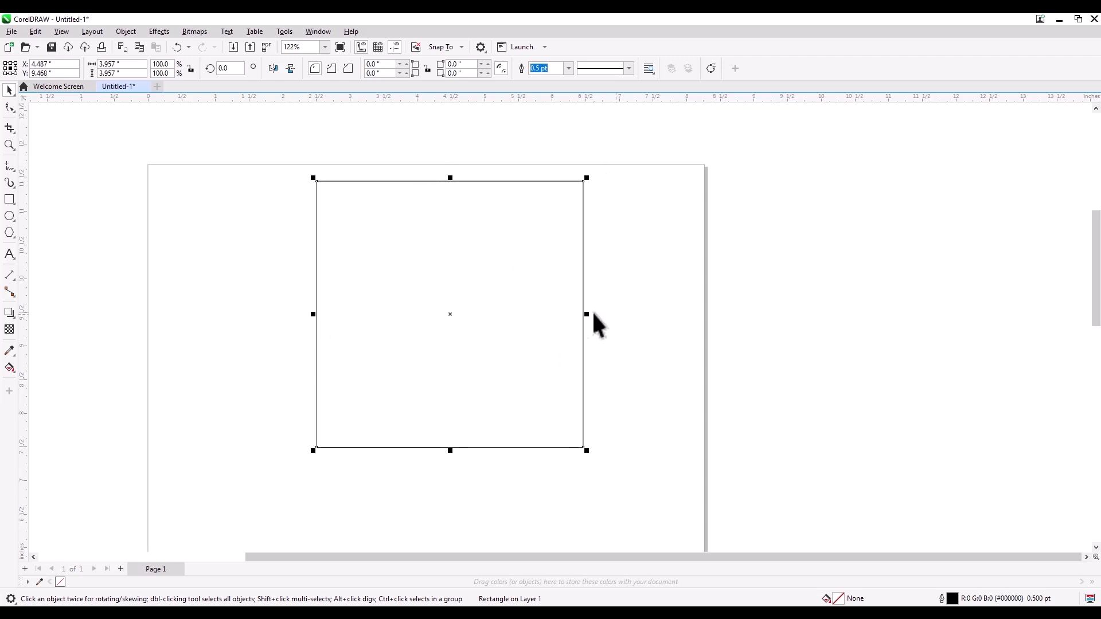
left_click_drag(638, 297, 704, 286)
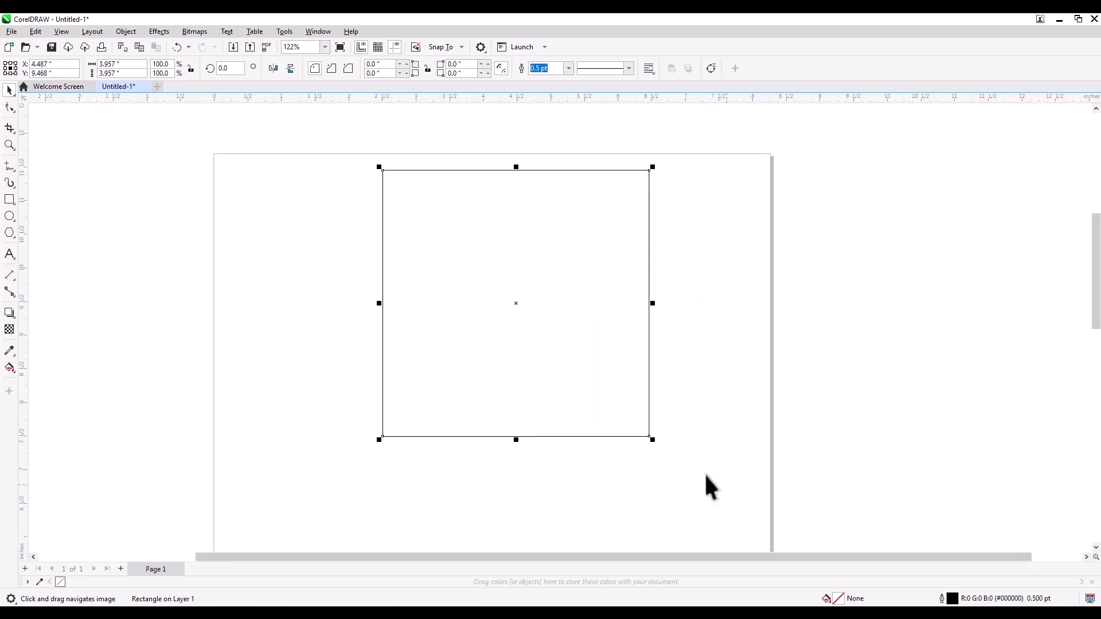
Step: Scale the square proportionally from its corners, enlarging it to about 5.20 inches and reducing it to about 3.54 inches
left_click_drag(655, 441, 657, 443)
left_click_drag(655, 441, 748, 524)
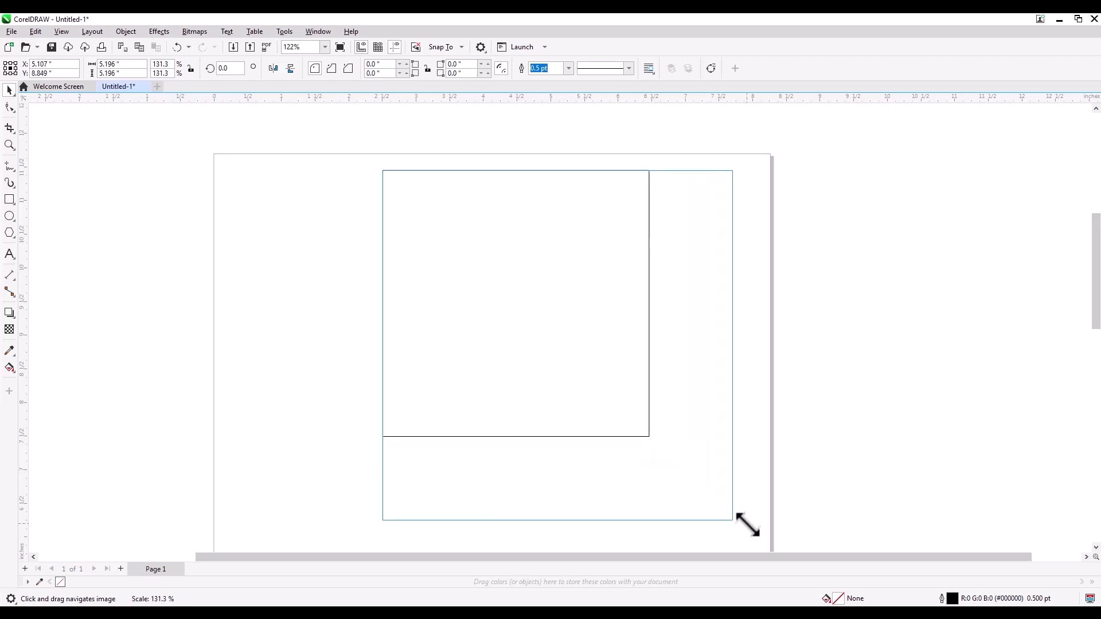
left_click_drag(747, 524, 750, 524)
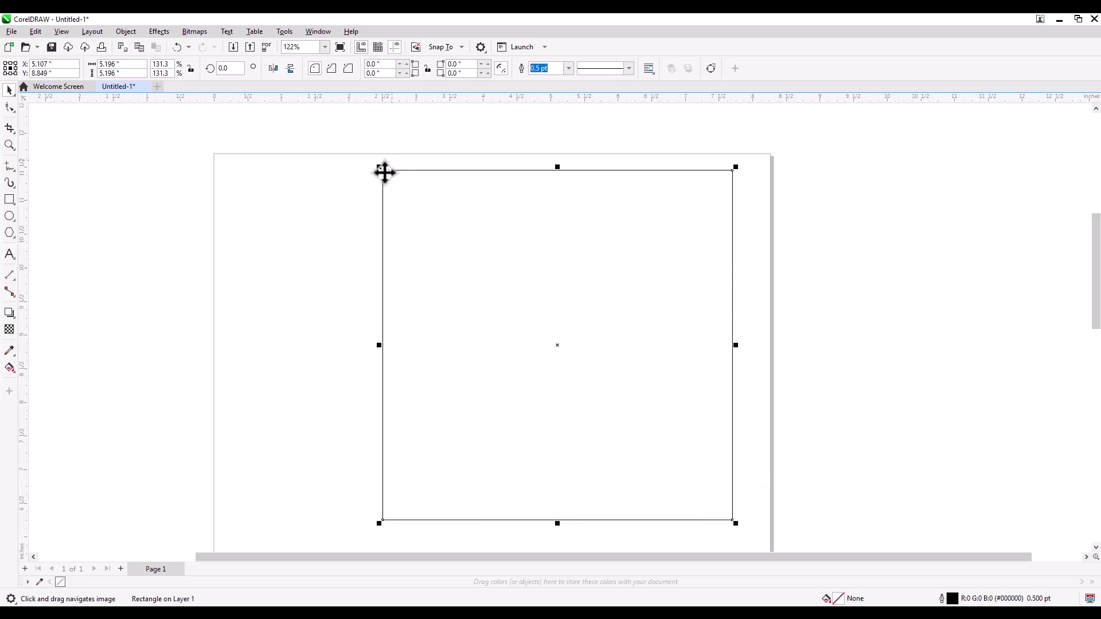
left_click_drag(377, 166, 441, 284)
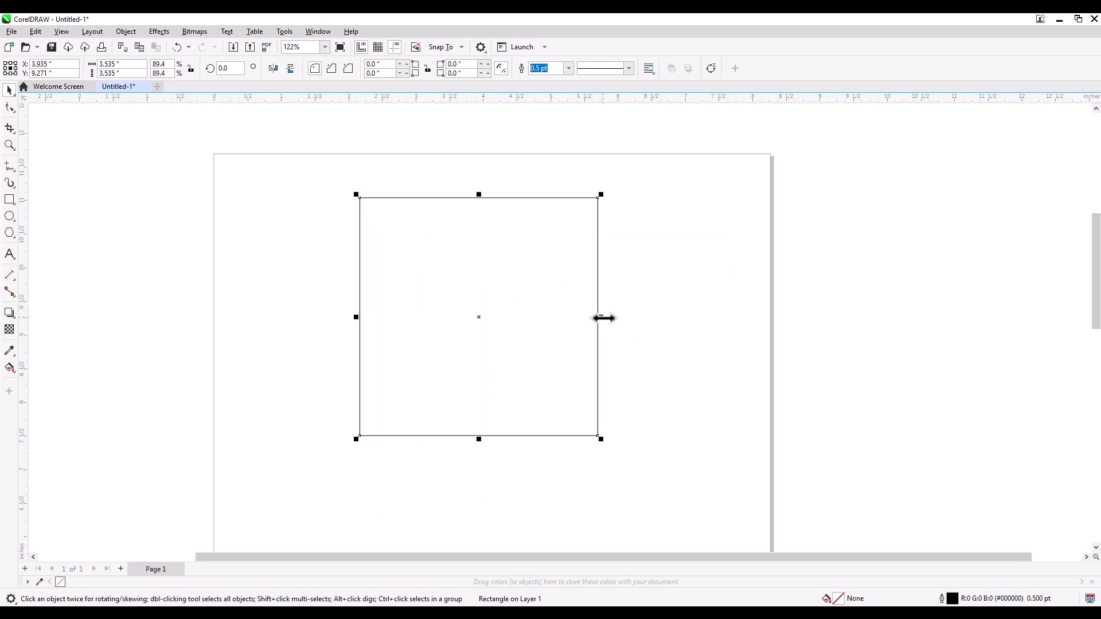
Step: Stretch the square from its side, upper and lower edges into a rectangle about 5.30 by 4.83 inches
left_click_drag(604, 319, 721, 313)
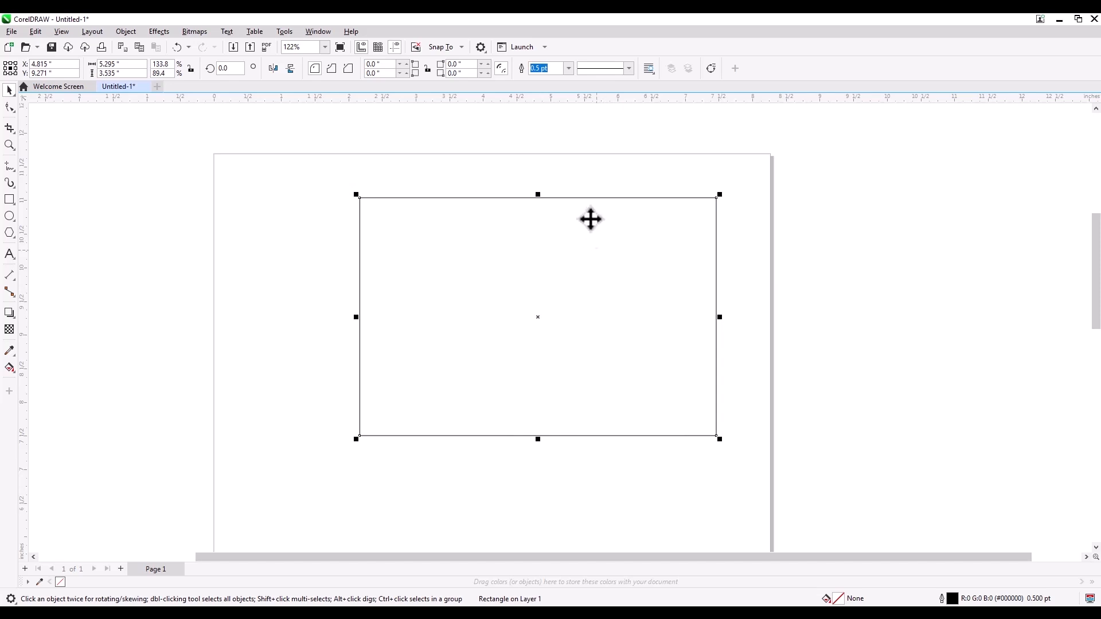
left_click_drag(539, 195, 540, 156)
left_click_drag(538, 440, 540, 483)
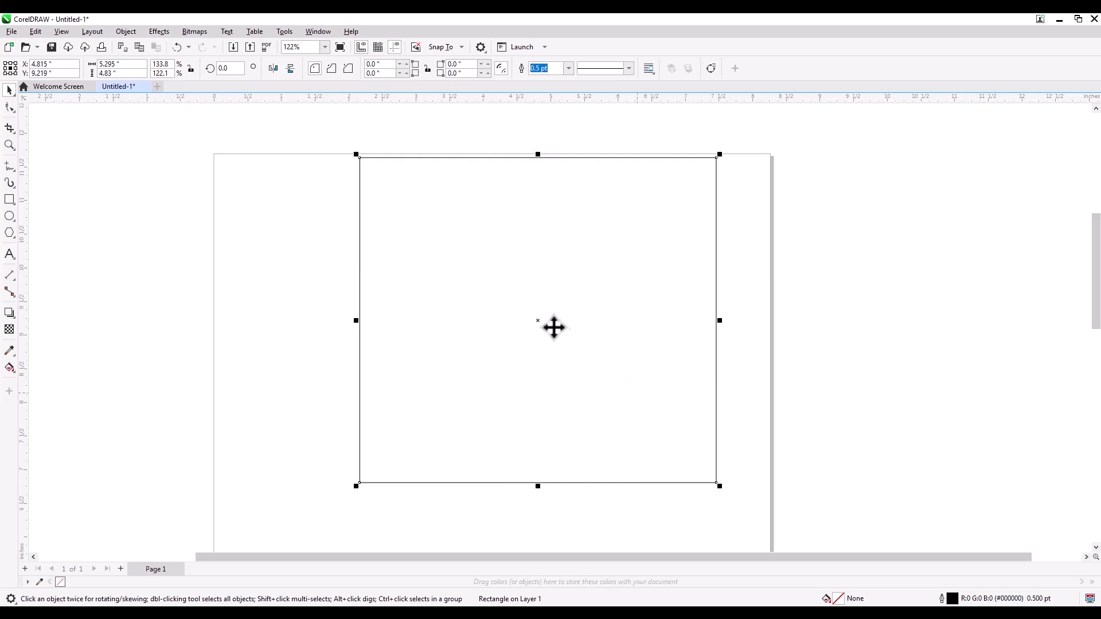
Step: Deselect and reselect the rectangle, and move it to about X 4.13, Y 8.96 inches
left_click(234, 272)
left_click(545, 342)
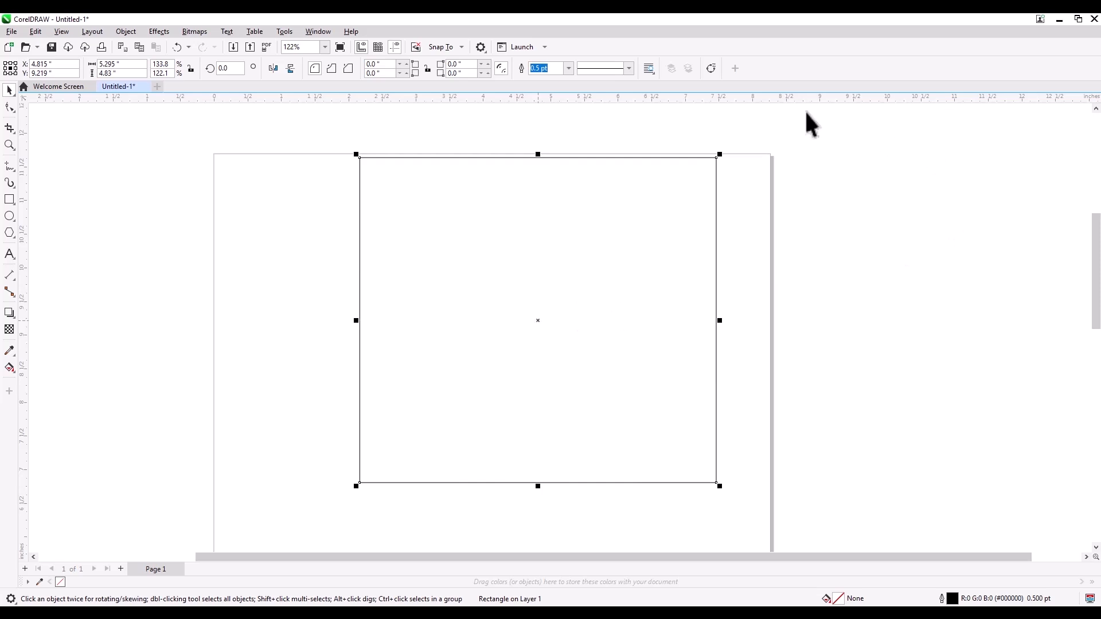
left_click_drag(565, 265, 519, 283)
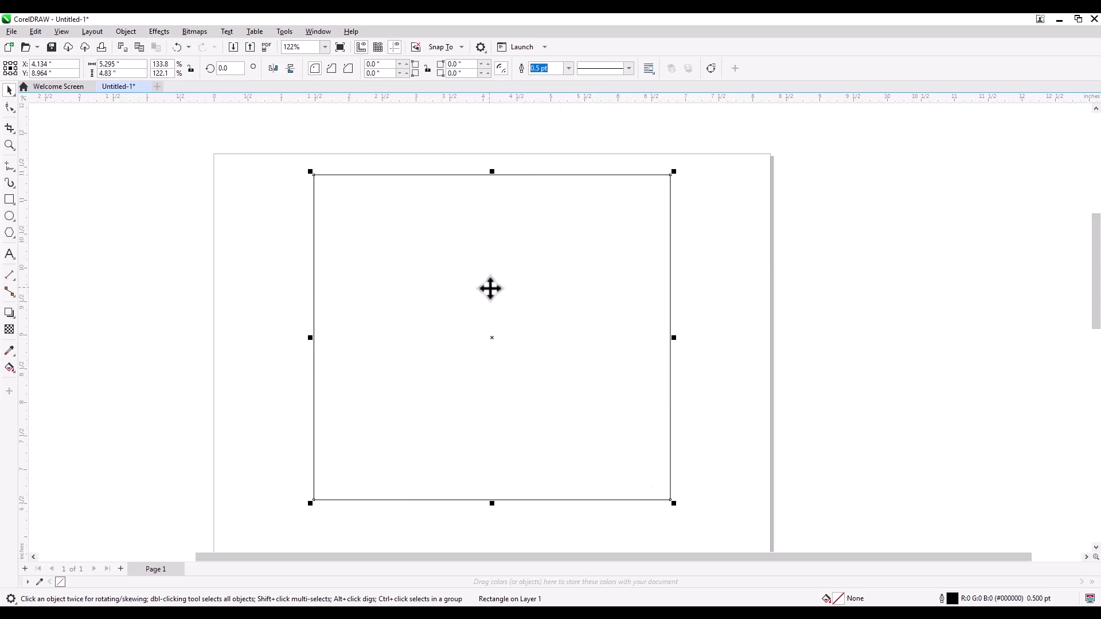
Step: Try rotating the rectangle about its centre and skewing its upper and side edges, undoing the changes
left_click(490, 288)
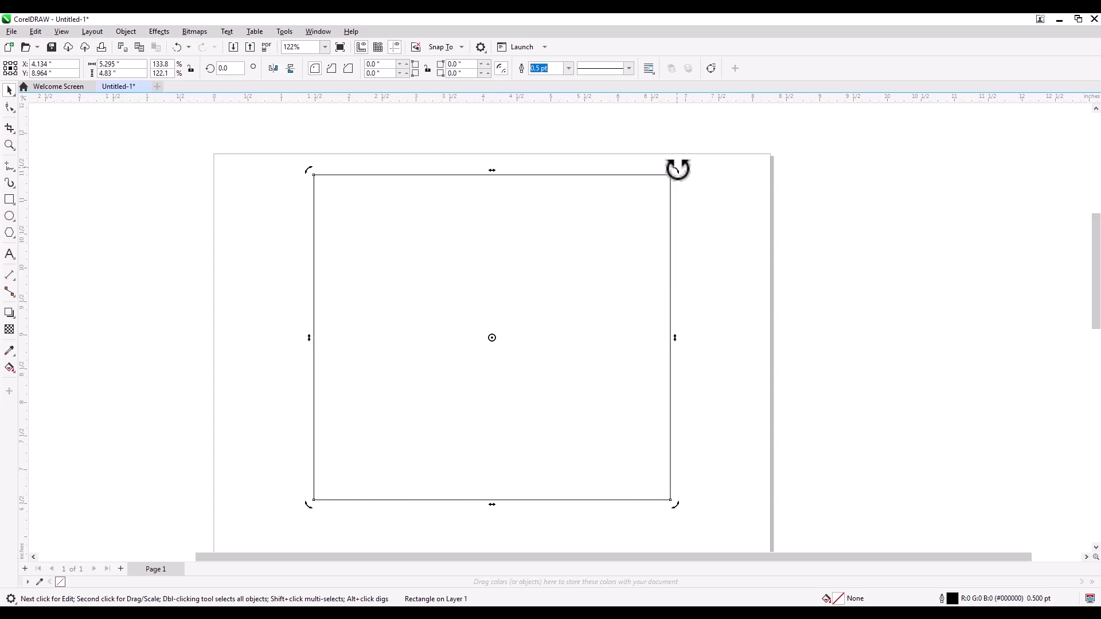
left_click_drag(678, 169, 545, 192)
key("ctrl+z")
left_click_drag(497, 172, 583, 176)
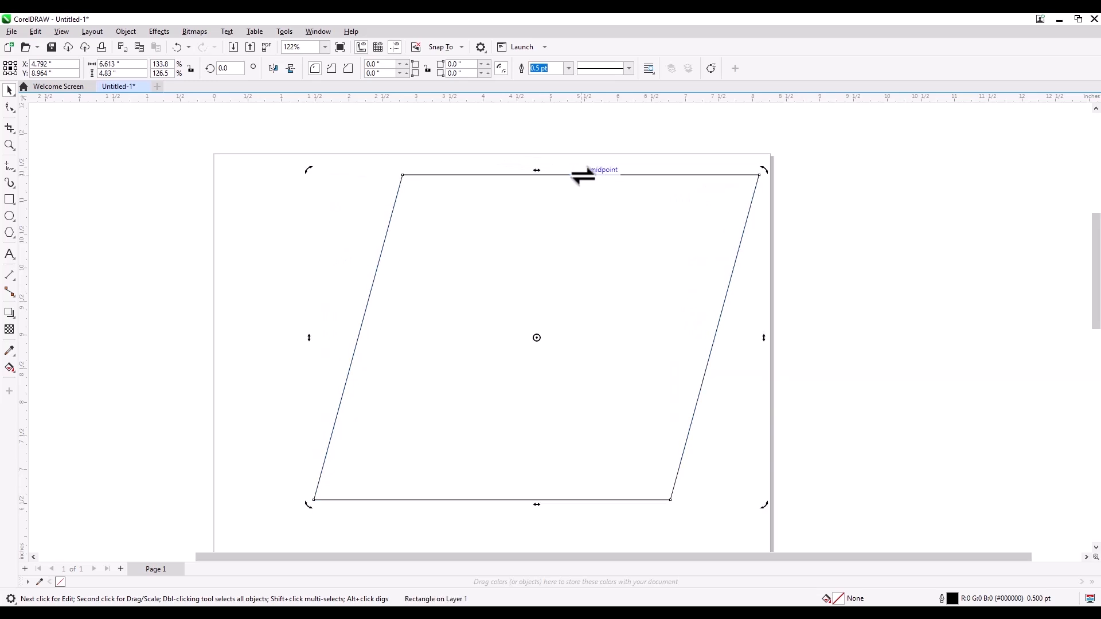
key("ctrl+z")
mouse_move(675, 339)
left_mouse_down()
mouse_move(670, 226)
mouse_move(671, 373)
mouse_move(670, 339)
left_mouse_up()
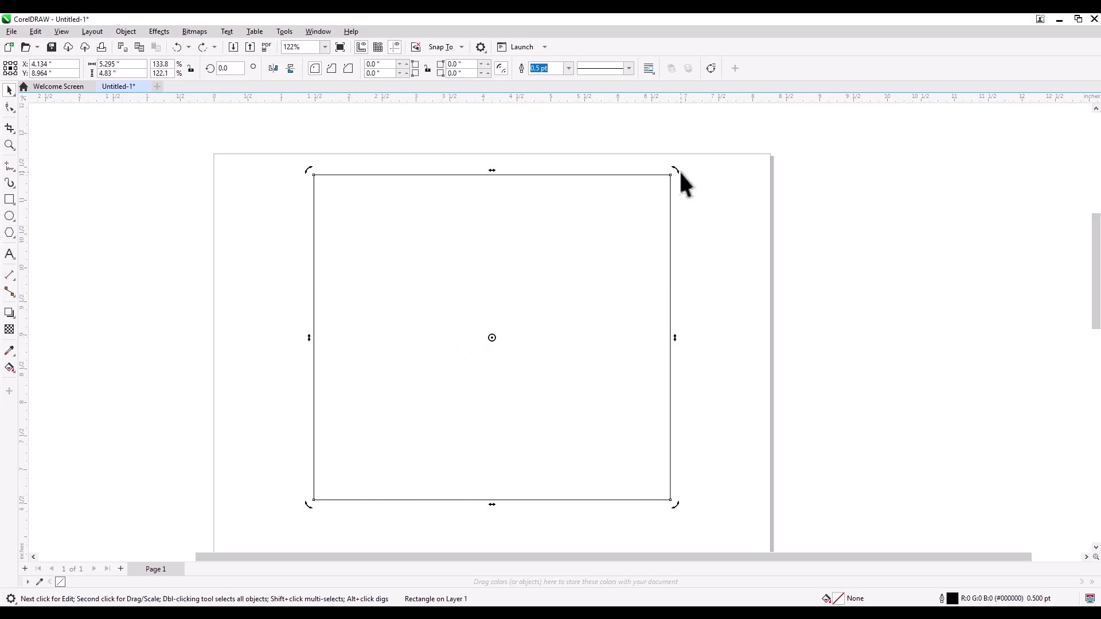
left_click_drag(681, 167, 570, 266)
key("Escape")
Step: Move the rectangle off the page, just past its right-hand edge
left_click(714, 225)
left_click(516, 324)
left_click(515, 344)
left_click_drag(454, 243, 946, 270)
Step: Draw a tall ellipse about 0.78 by 2.39 inches and move its rotation centre to its lowest point
left_click(9, 216)
left_click_drag(443, 216, 497, 377)
left_click(9, 90)
left_click(476, 286)
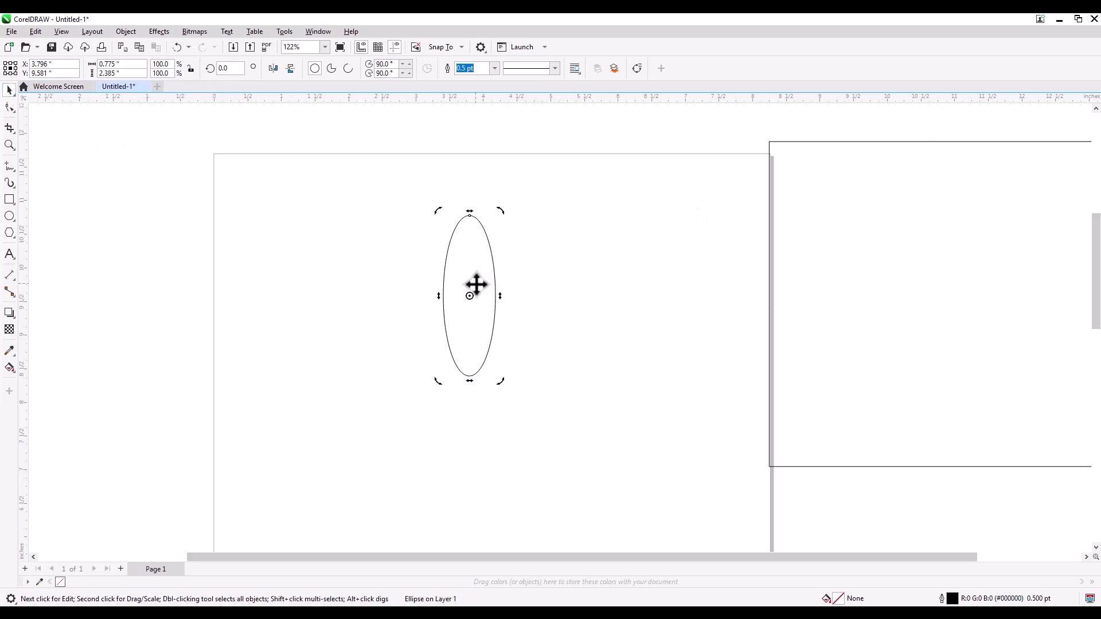
left_click_drag(470, 297, 470, 377)
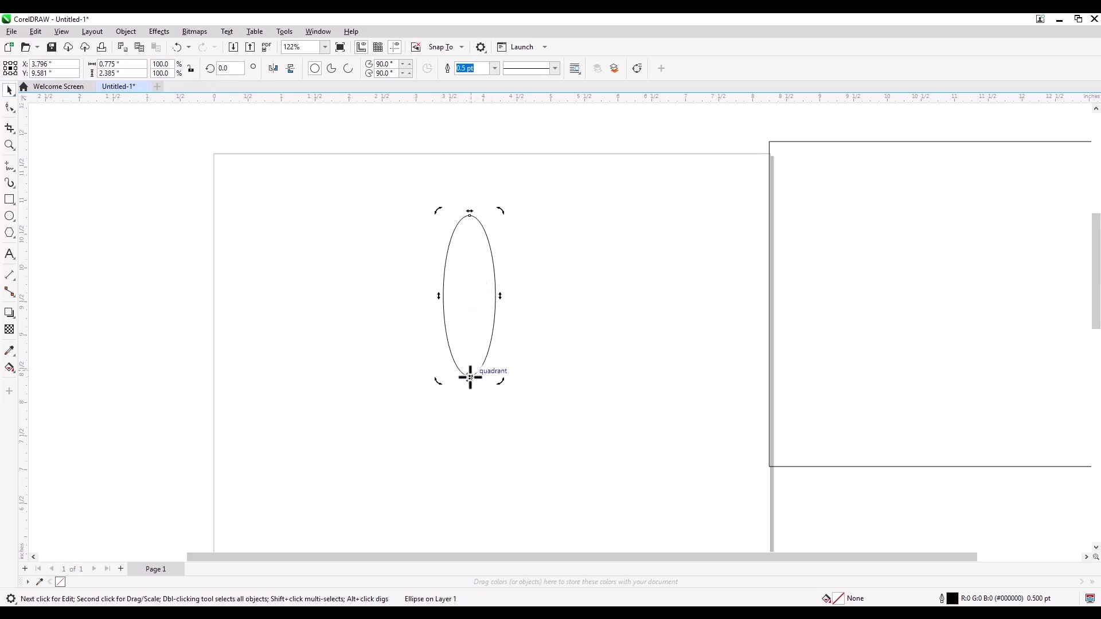
Step: Rotate a copy of the ellipse about 35 degrees clockwise around its lowest point and repeat until ten petals form a flower
left_click_drag(499, 212, 596, 257)
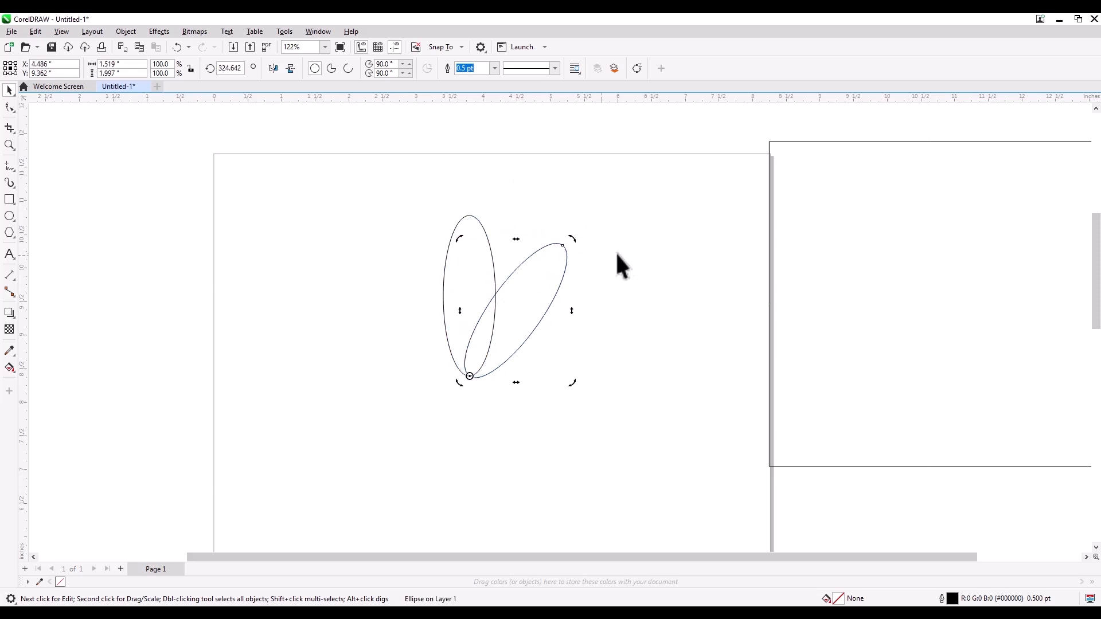
key("ctrl+r")
key("ctrl+r")
key("ctrl+r")
key("ctrl+r")
key("ctrl+r")
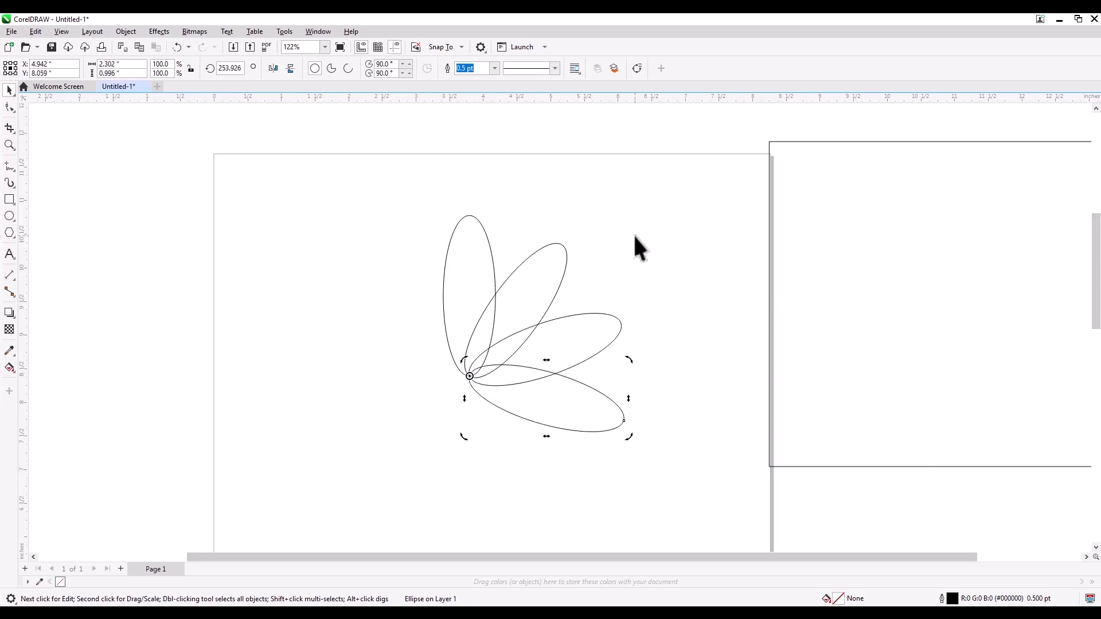
key("ctrl+r")
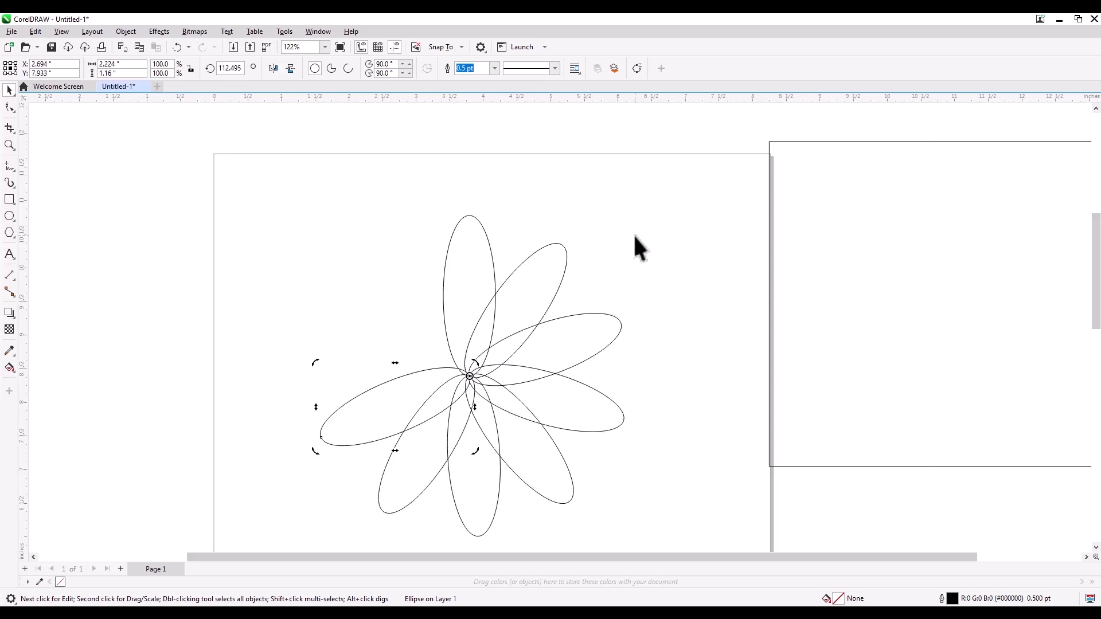
key("ctrl+r")
key("ctrl+r")
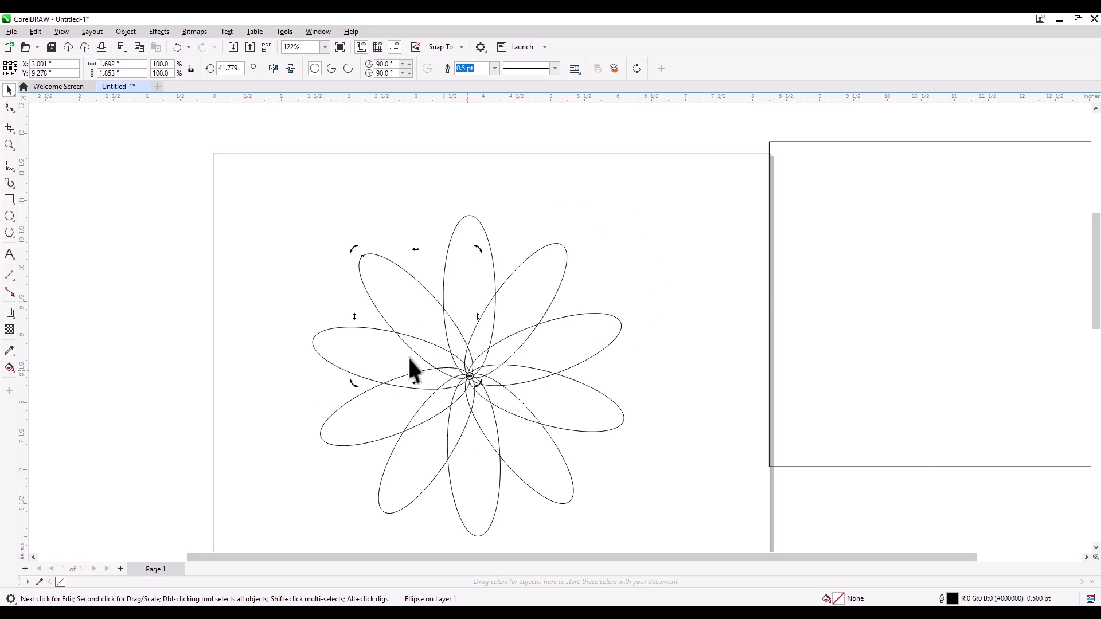
left_click(580, 189)
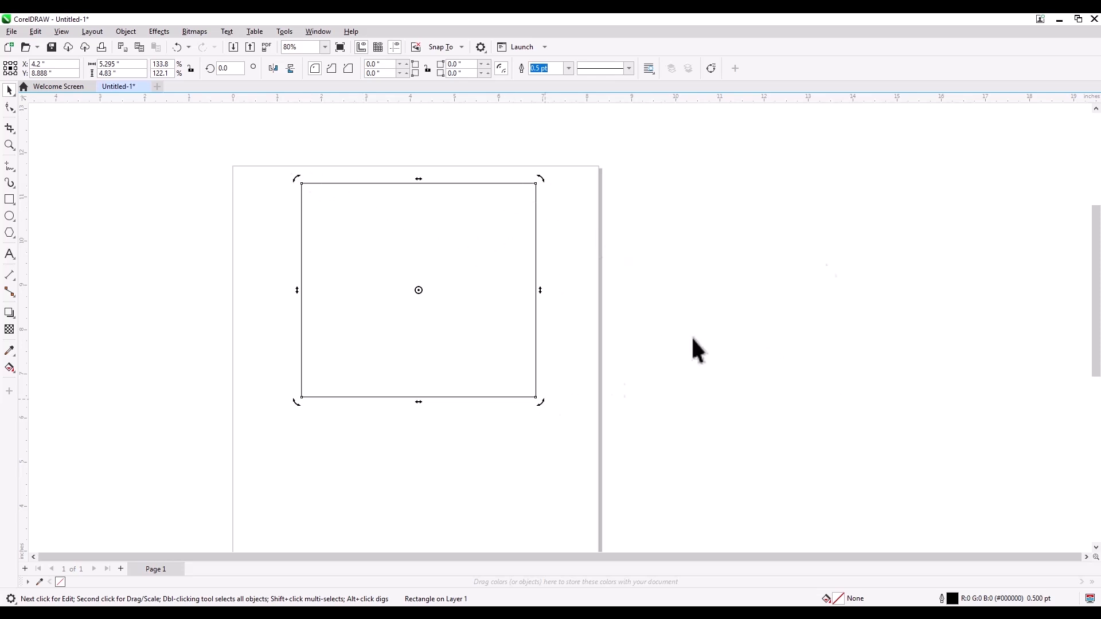
Step: Try rounding all four corners of the rectangle to about 0.91 inch with the Shape tool, then undo it
left_click(10, 108)
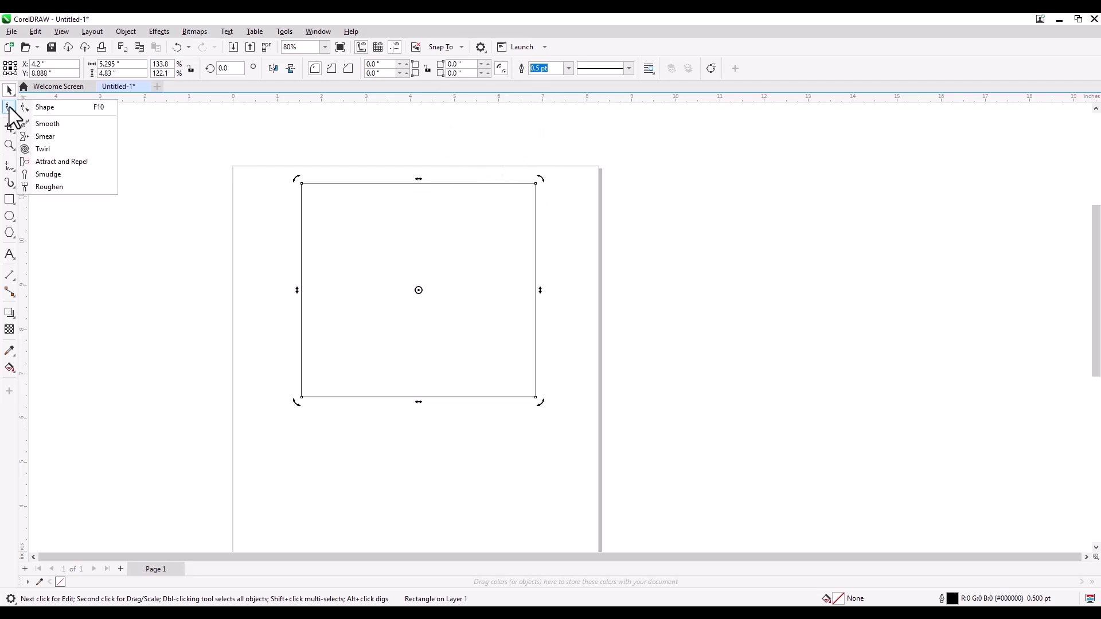
left_click(53, 107)
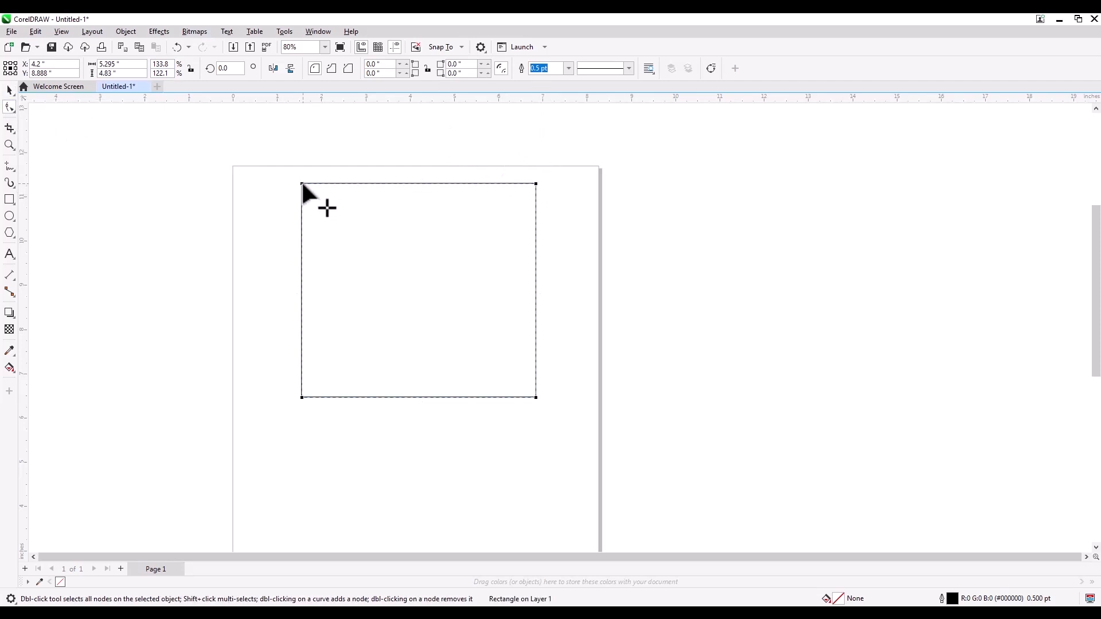
left_click_drag(302, 184, 341, 183)
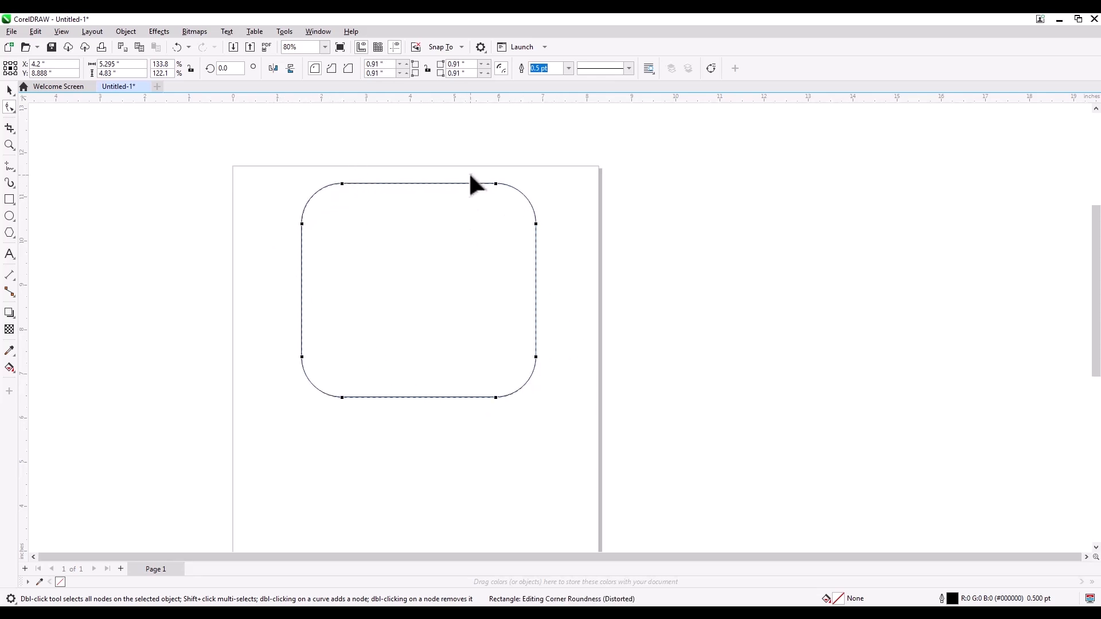
key("ctrl+z")
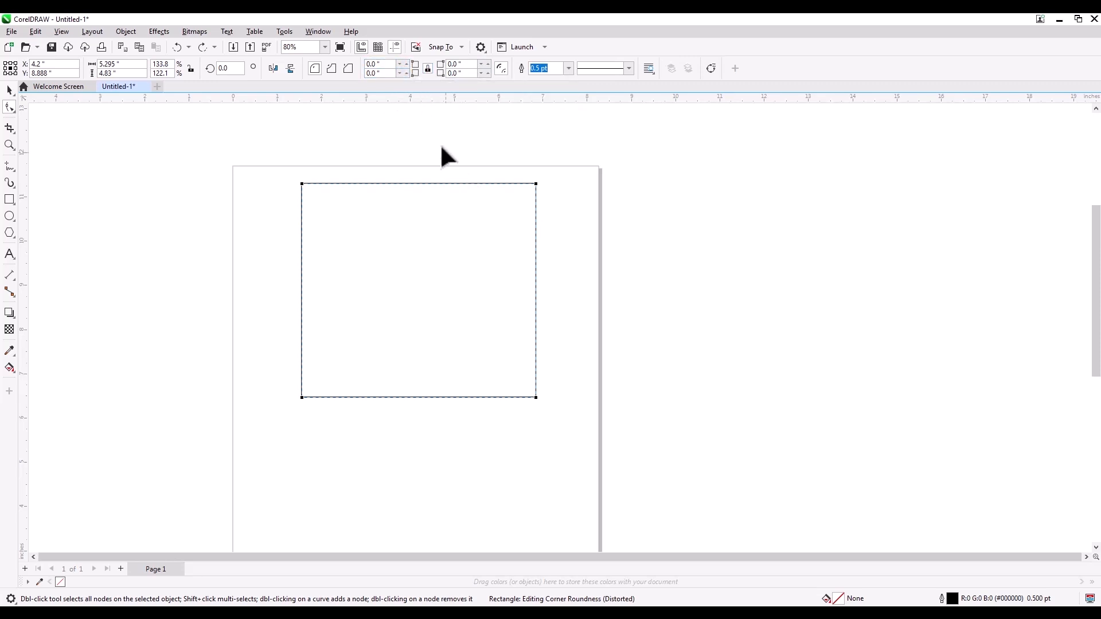
Step: Try increasing the rectangle's corner radius with all corners edited together, set it to 20 inches, and undo that value
left_click(407, 61)
left_click(407, 62)
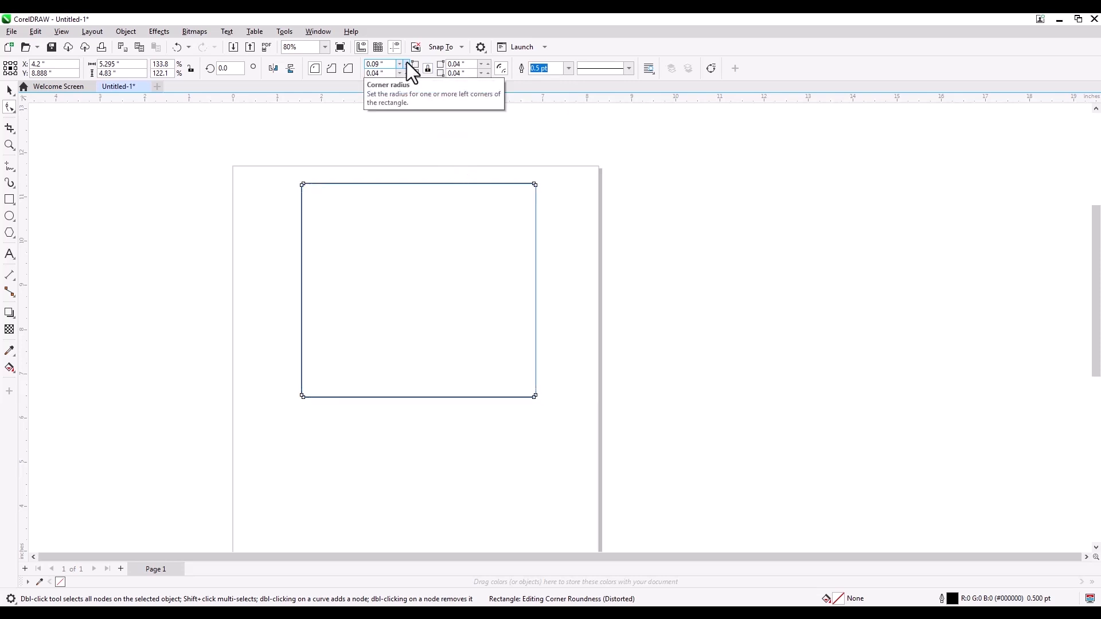
left_click(407, 62)
left_click_drag(388, 66, 366, 67)
type("20")
key("Return")
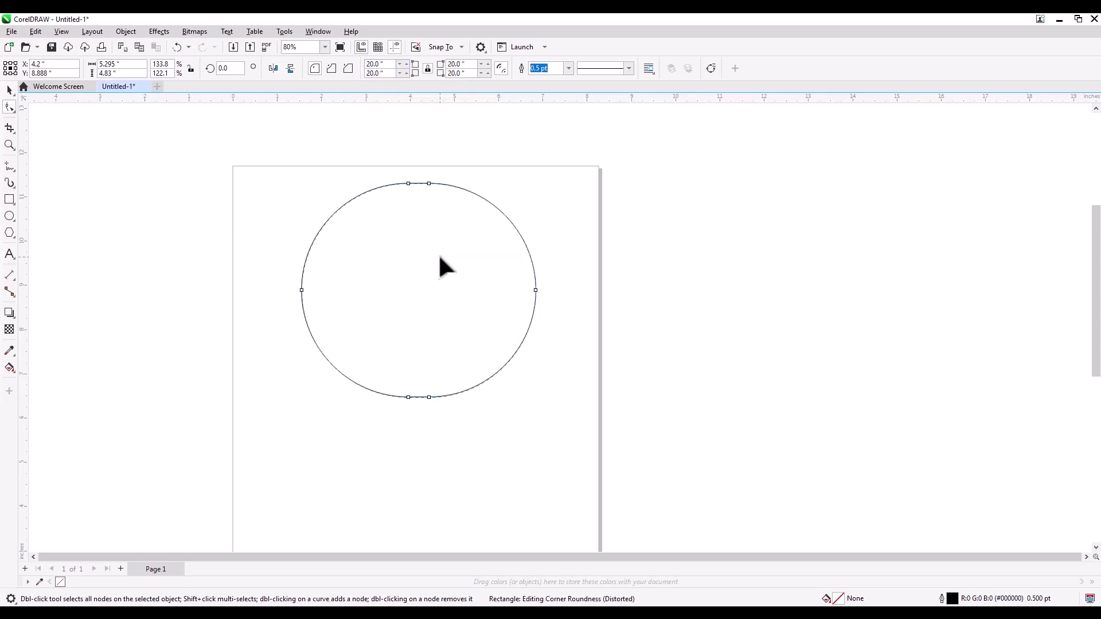
key("ctrl+z")
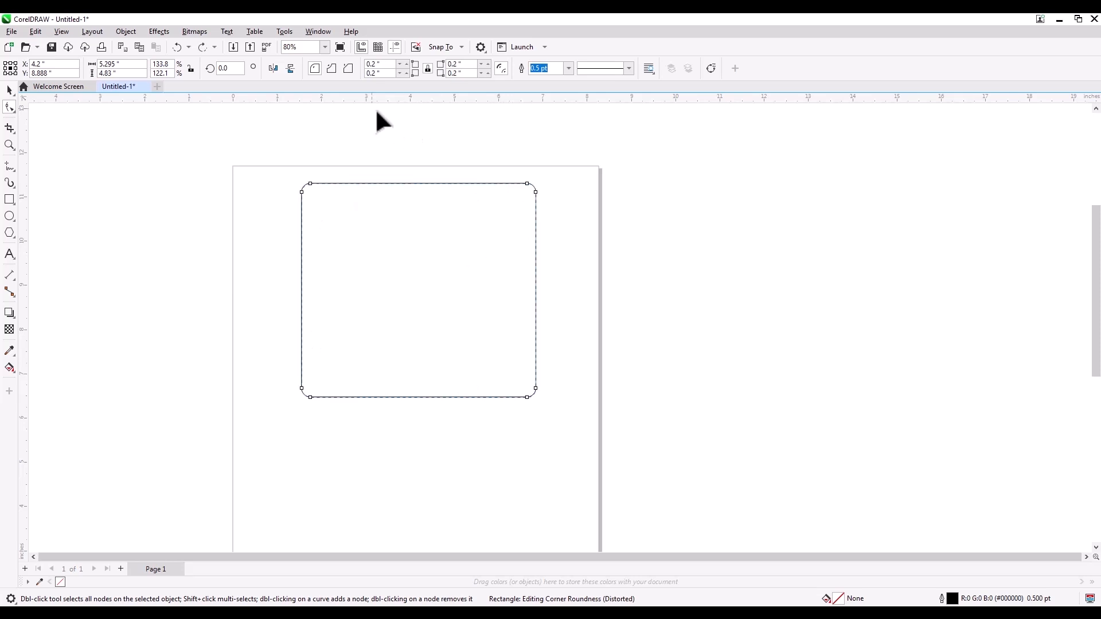
Step: Try a 0.5 inch radius on all four corners, undo it, and reset the corner radius to 0
left_click(379, 65)
type("0.5")
key("Return")
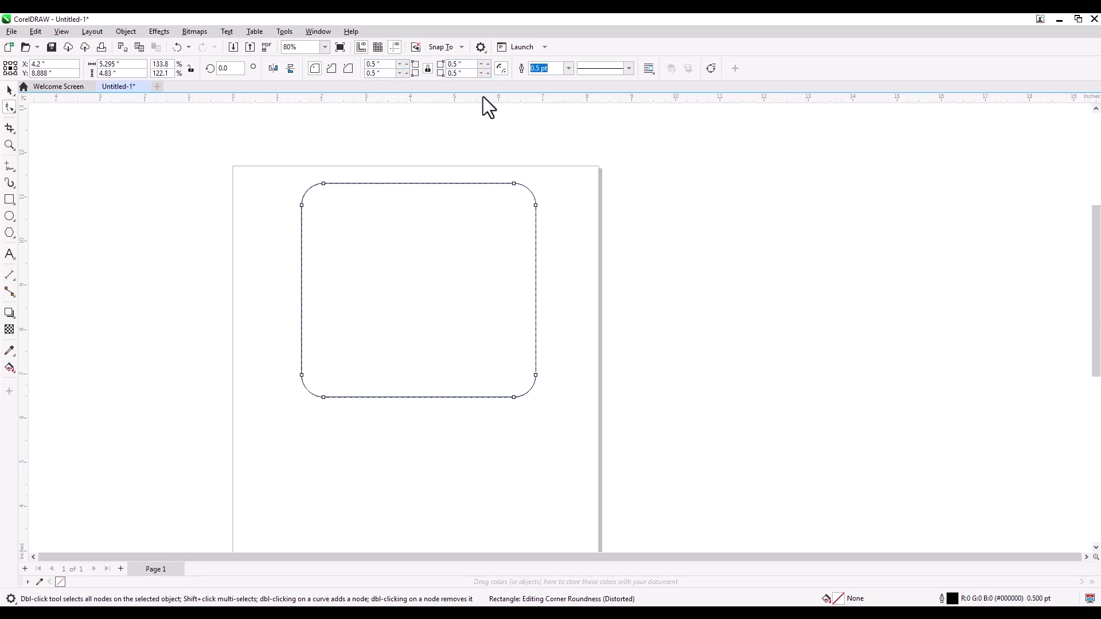
key("ctrl+z")
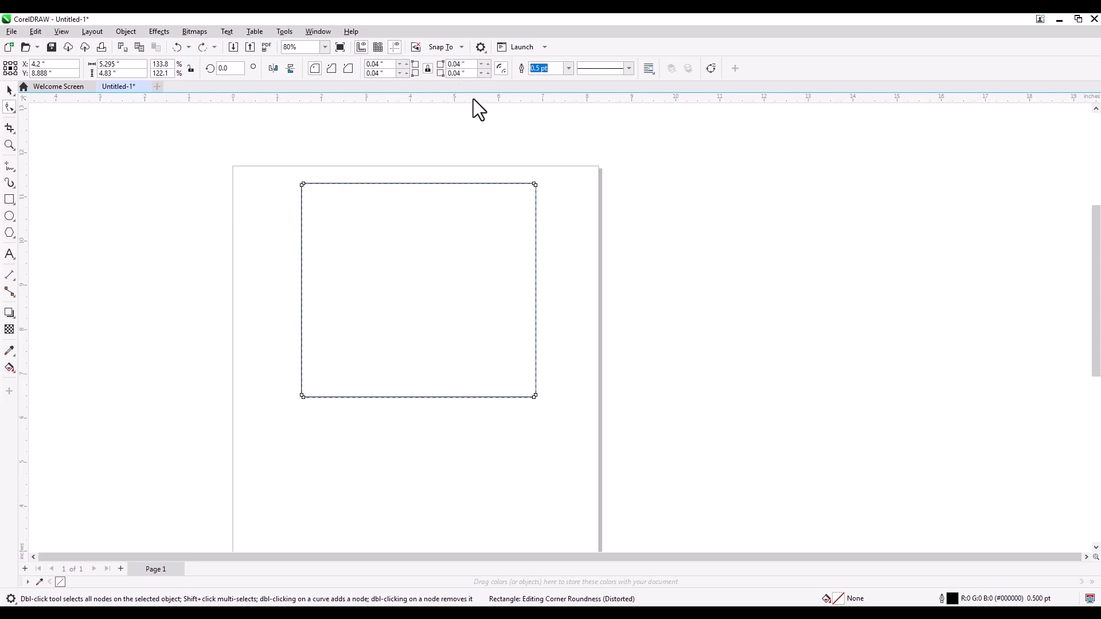
key("ctrl+z")
left_click_drag(391, 64, 331, 62)
type("0")
key("Return")
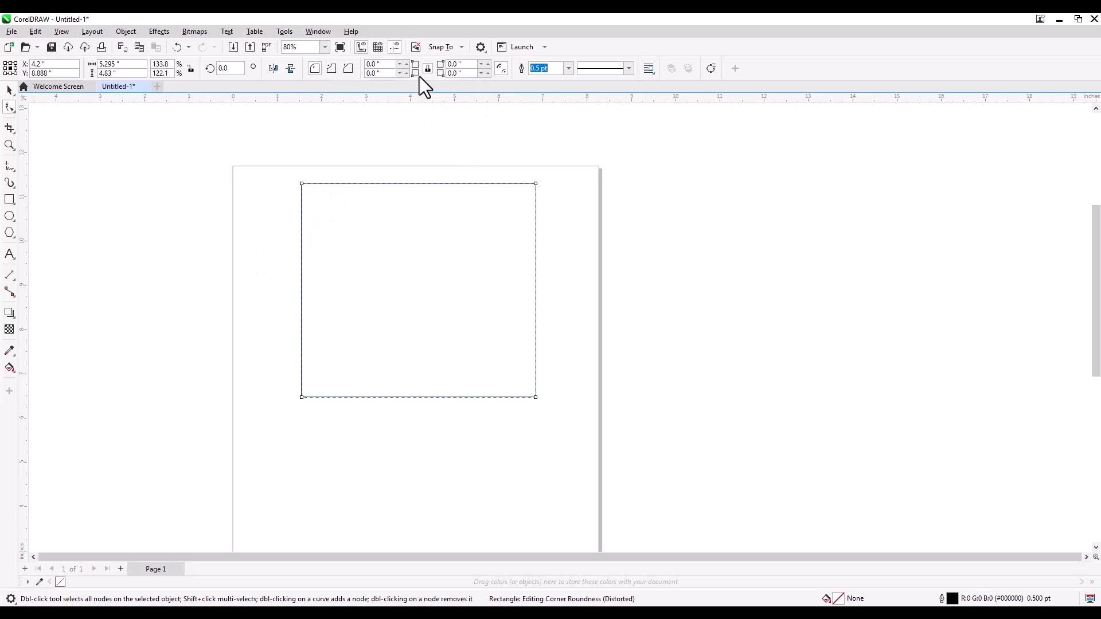
Step: Give only the rectangle's upper-left corner a 1 inch radius, try the scalloped style, and make it chamfered
left_click_drag(391, 64, 341, 65)
type("1")
key("Return")
left_click(334, 70)
left_click(347, 70)
key("space")
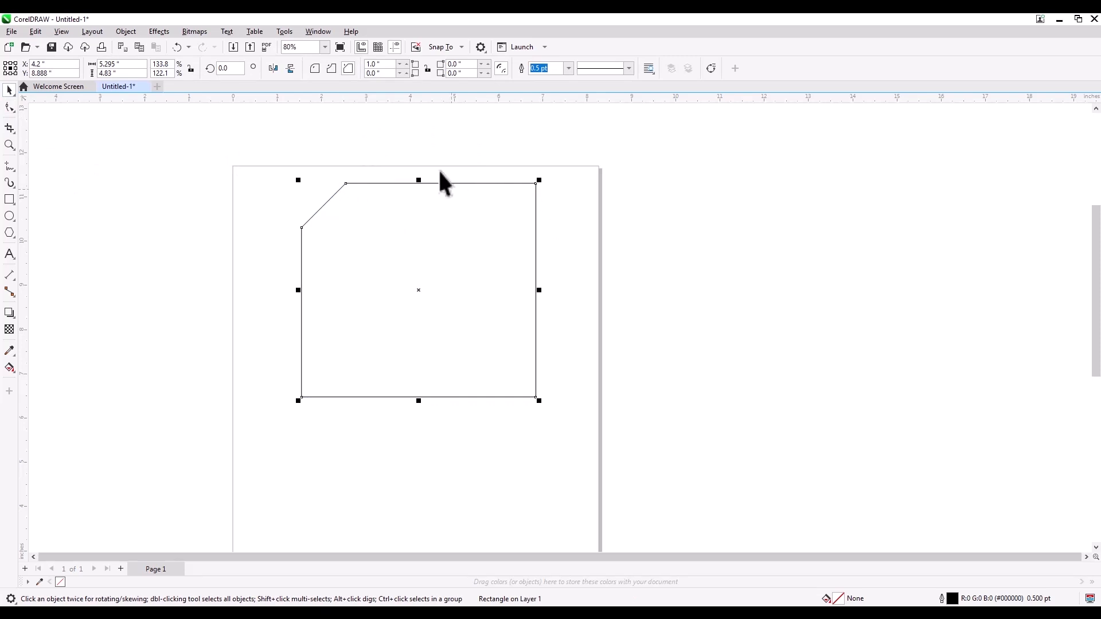
left_click(160, 229)
left_click(414, 226)
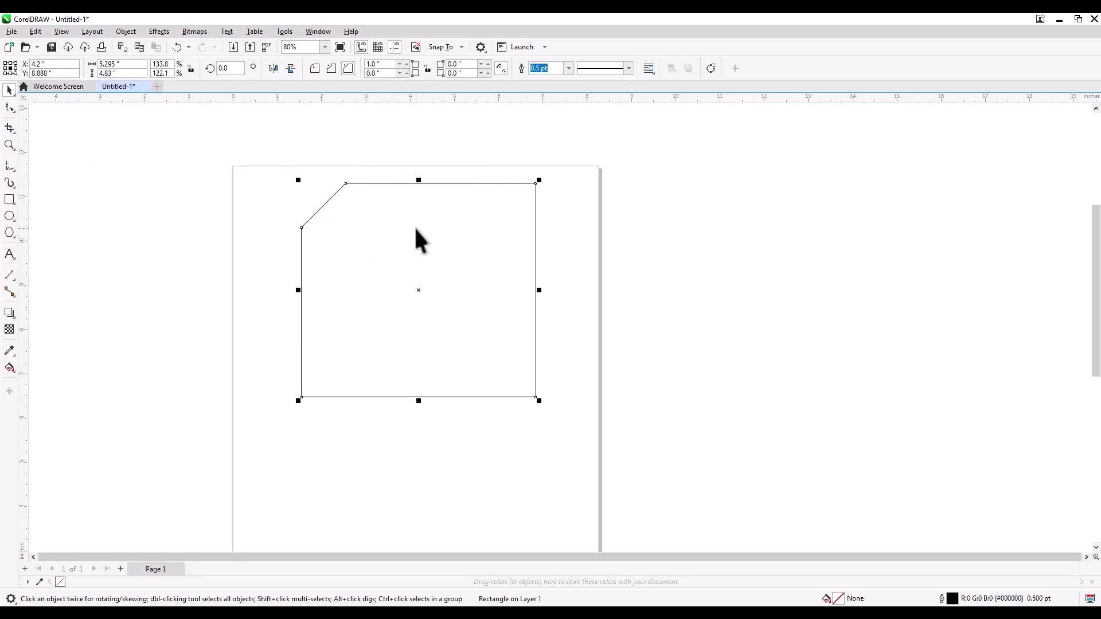
Step: Place four copies of the small square around it with the Pick tool and nudge the middle copy slightly
left_click(9, 90)
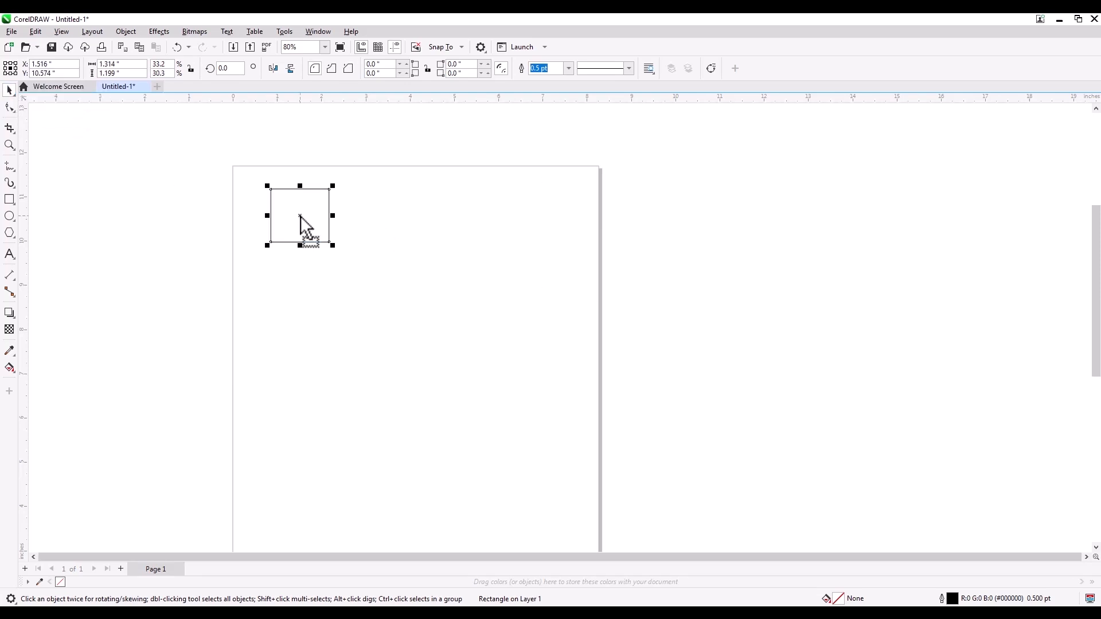
mouse_move(300, 226)
left_mouse_down()
mouse_move(381, 222)
mouse_move(409, 285)
mouse_move(321, 282)
left_mouse_up()
left_click_drag(321, 282, 373, 144)
left_click(438, 223)
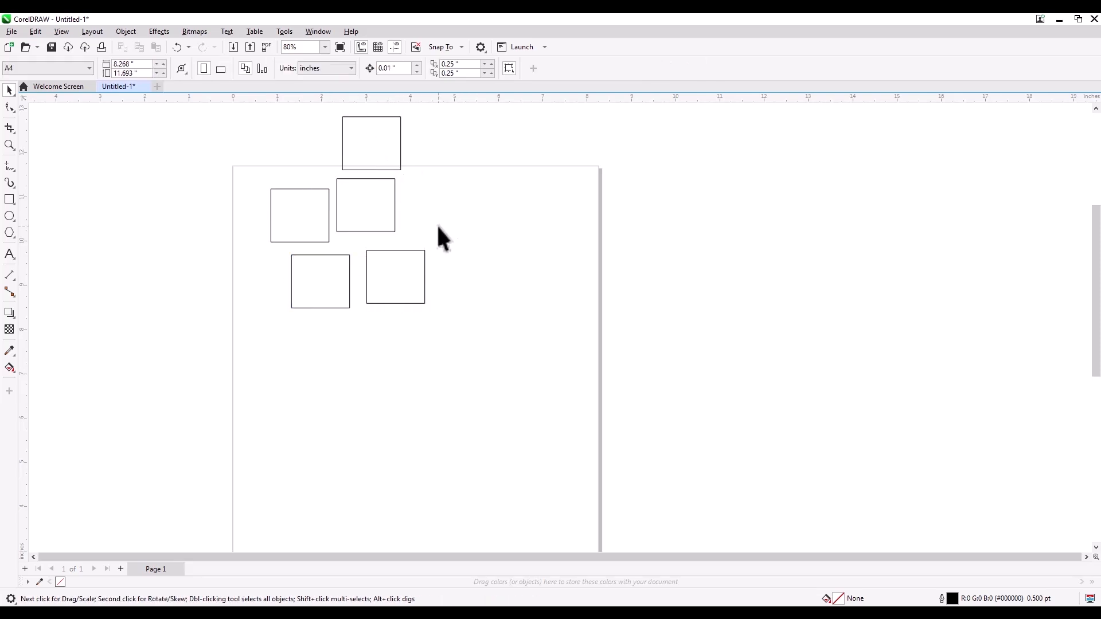
left_click_drag(358, 209, 365, 214)
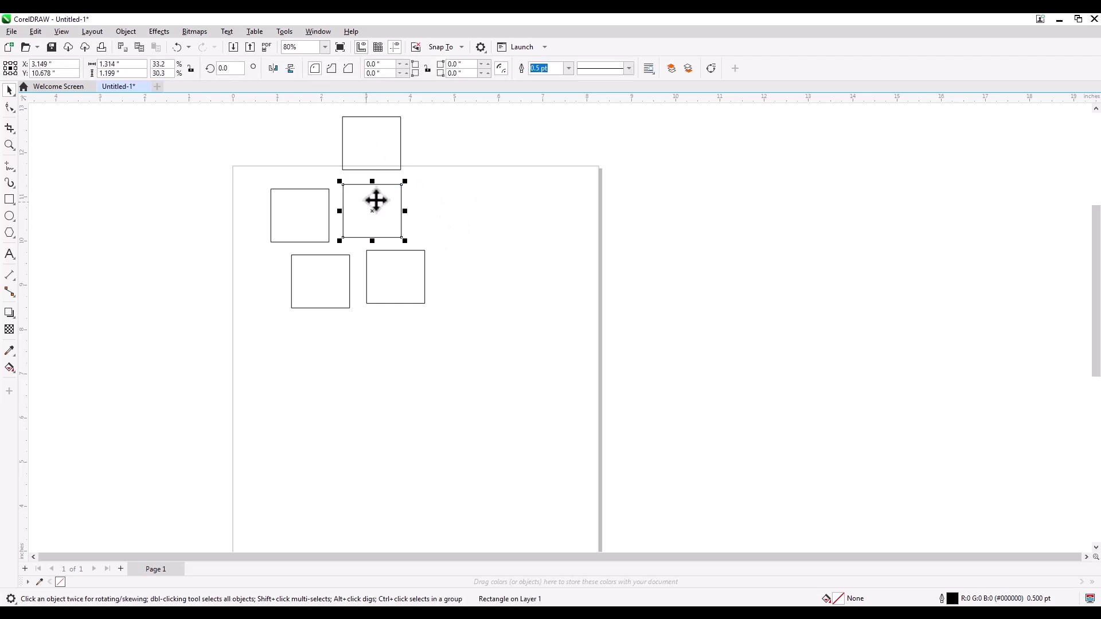
Step: Display the CMYK Palette through the Palettes docker, close the docker, and place the floating palette to the right of the page
left_click(322, 31)
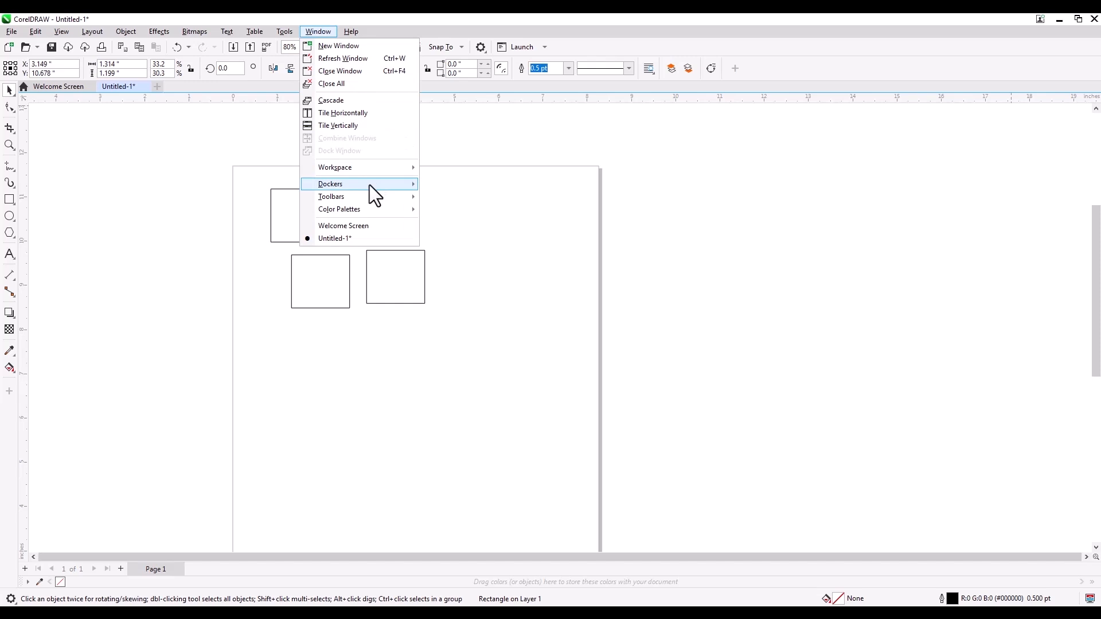
mouse_move(370, 184)
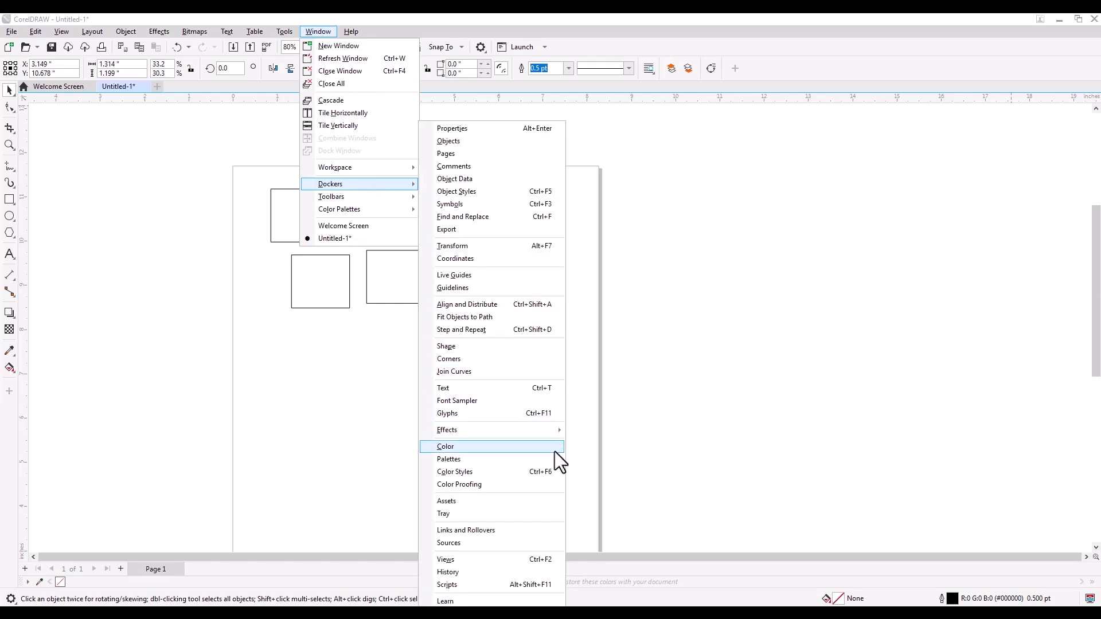
mouse_move(528, 435)
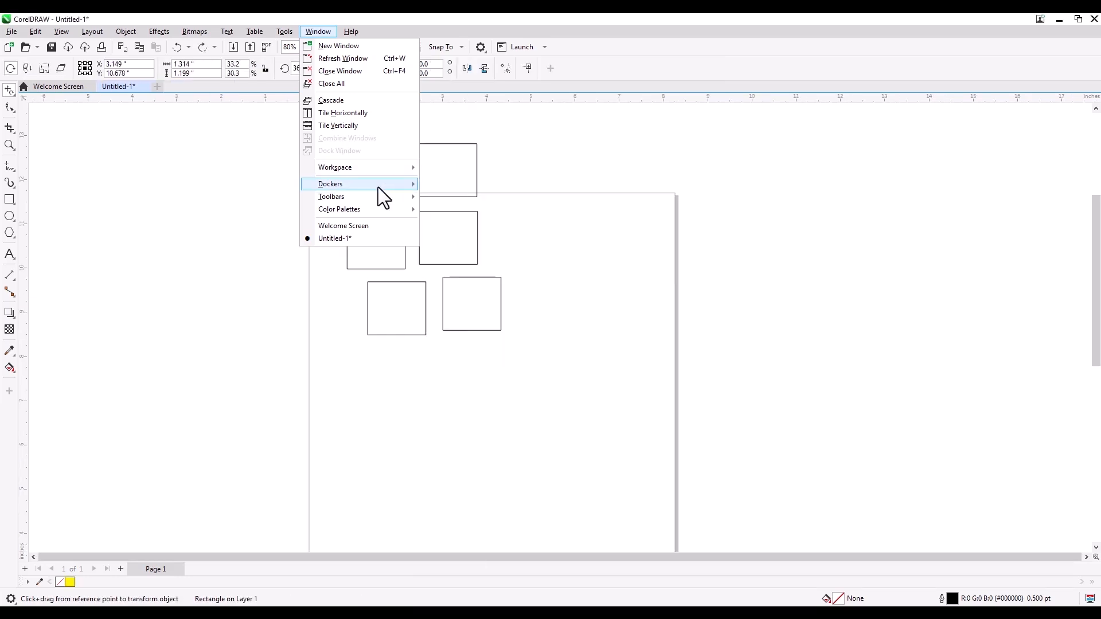
mouse_move(378, 187)
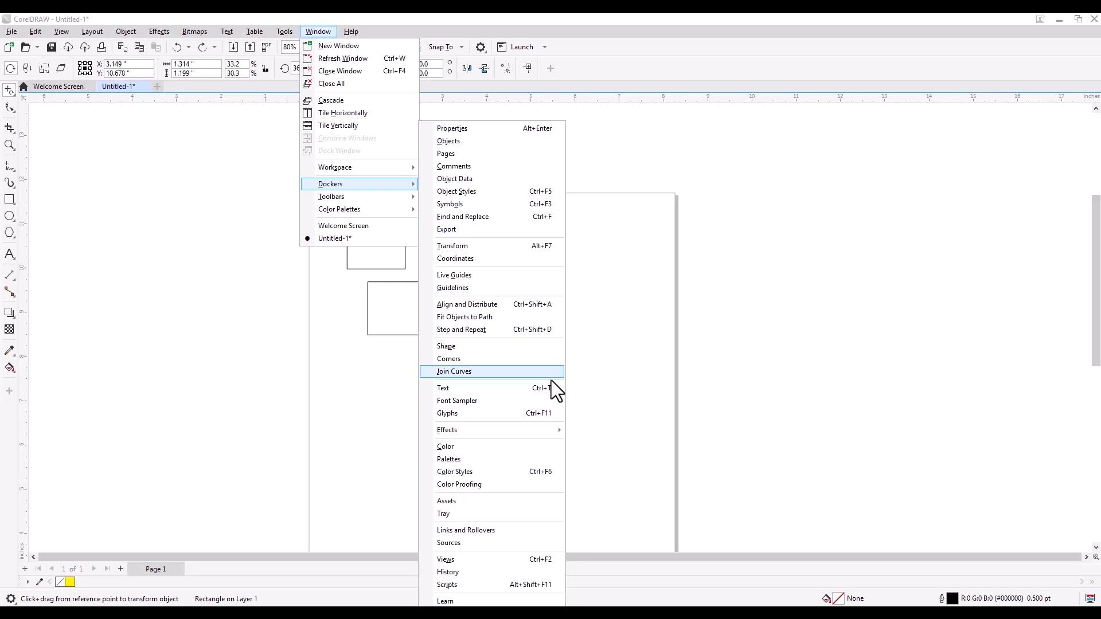
left_click(494, 460)
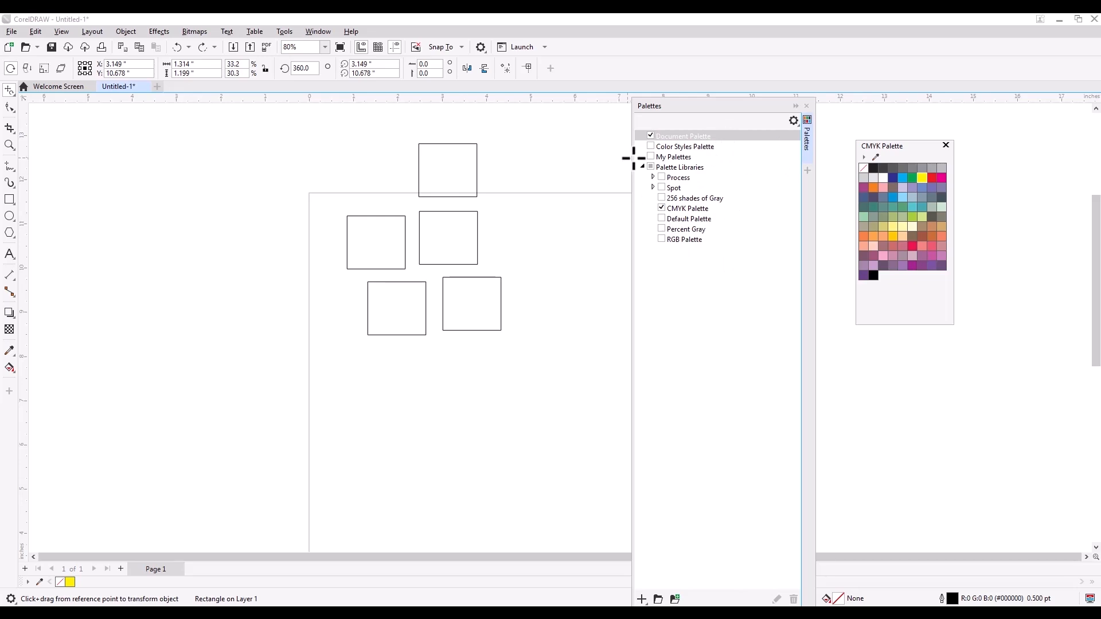
left_click(807, 106)
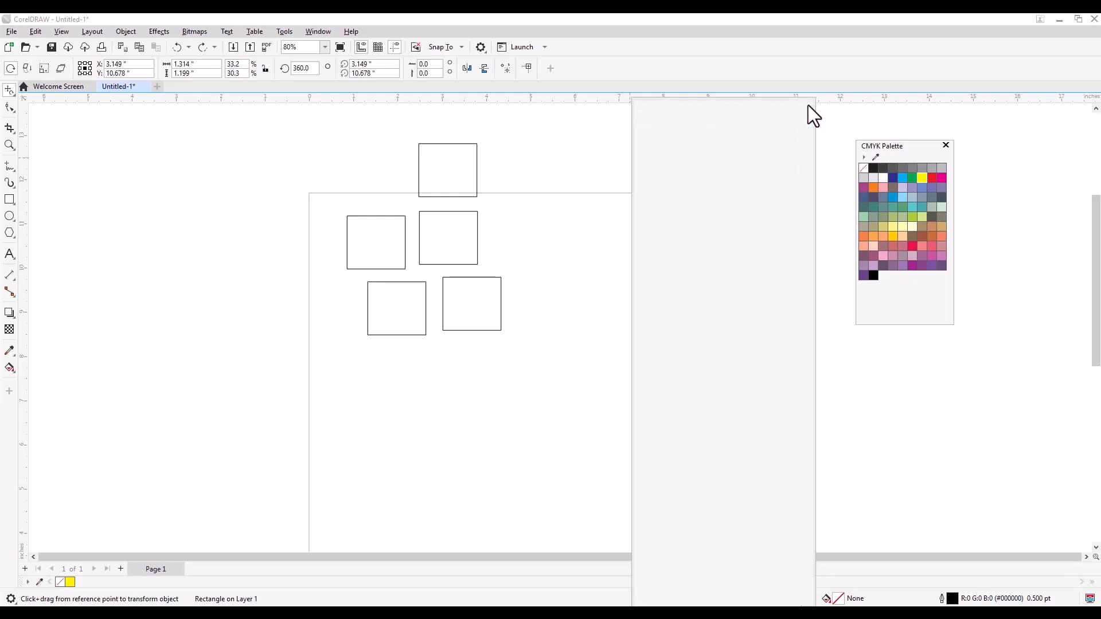
left_click_drag(910, 145, 1003, 132)
Step: Fill the middle square with yellow from the CMYK Palette using the Pick tool and deselect it
key("h")
left_click_drag(530, 395, 603, 389)
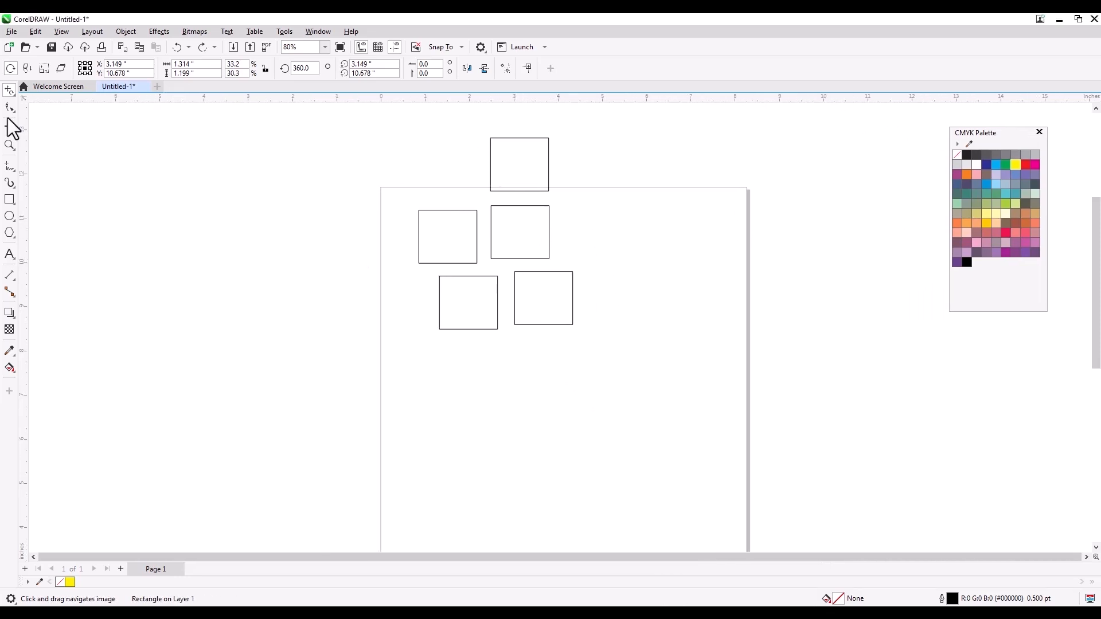
left_click(9, 92)
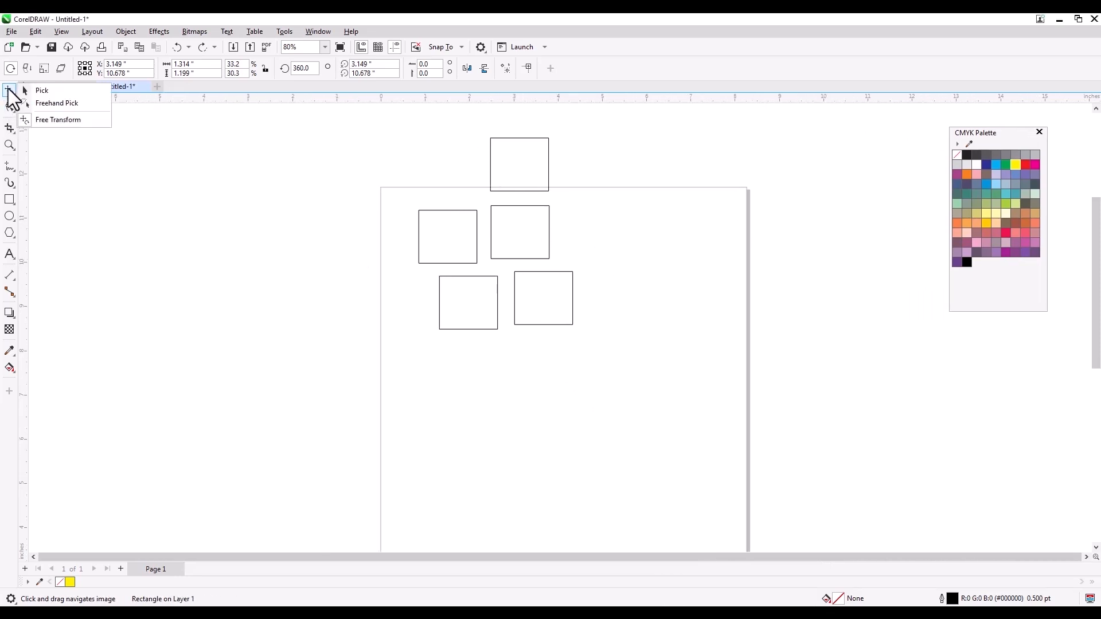
left_click(49, 104)
left_click(514, 234)
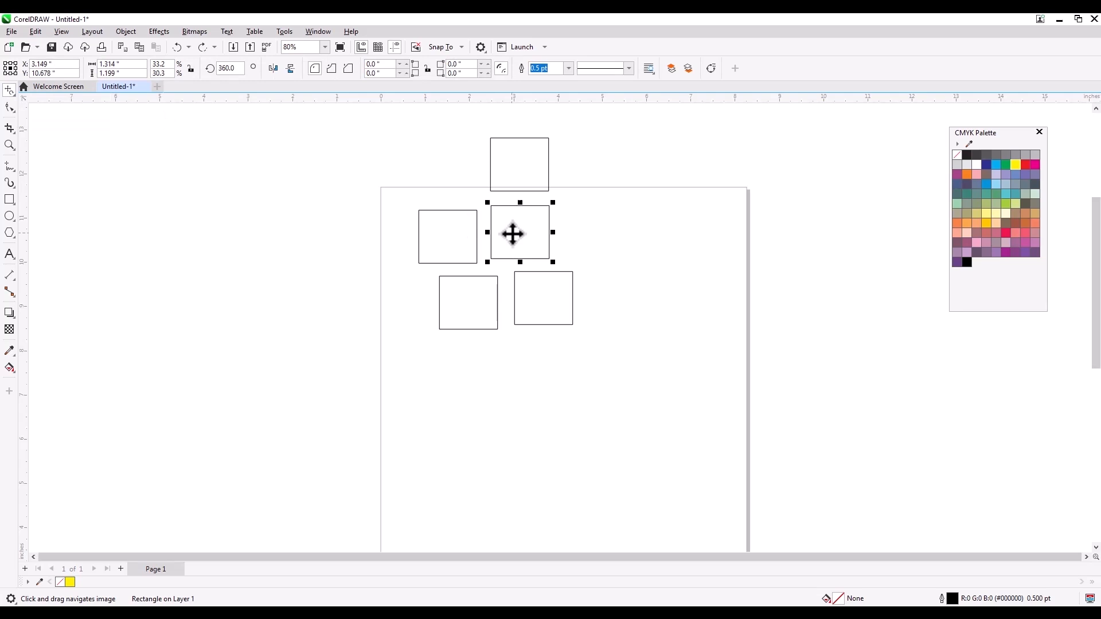
left_click(1016, 164)
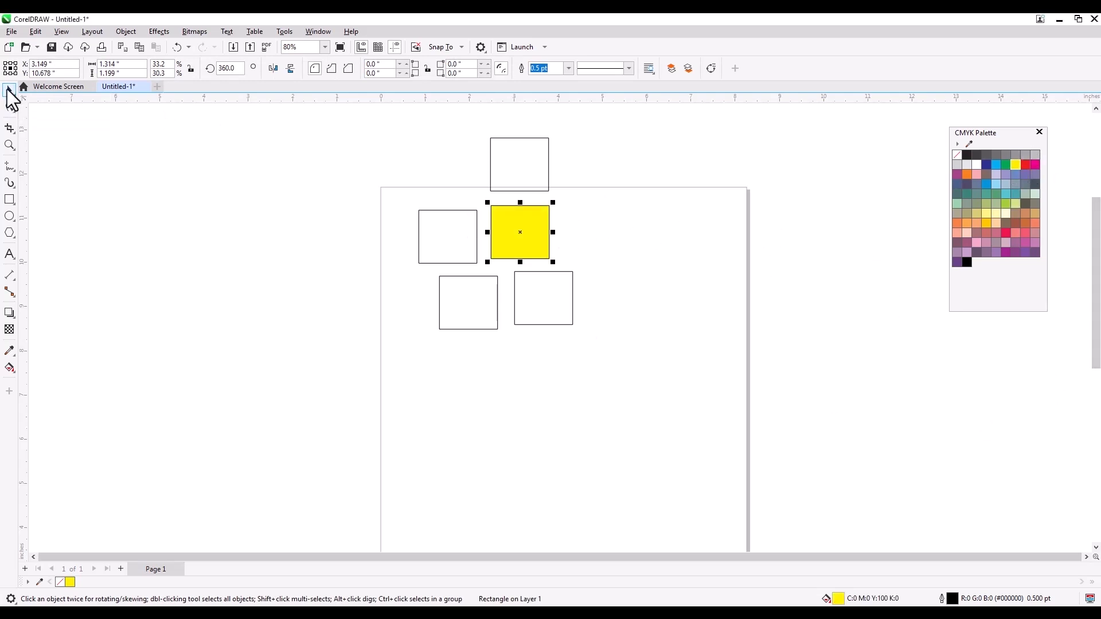
left_click(618, 189)
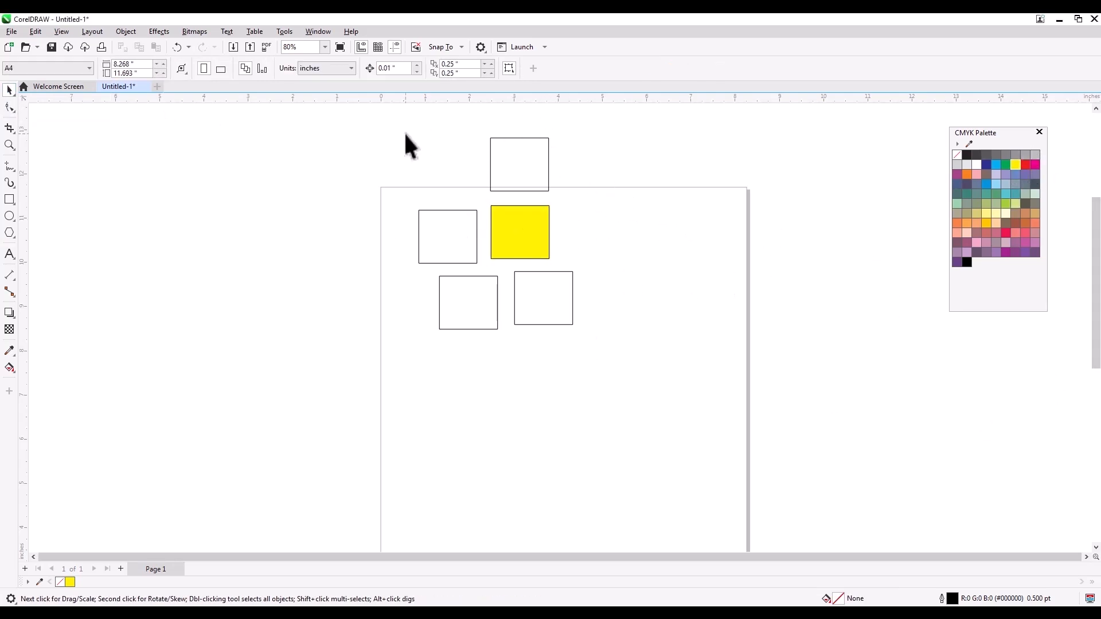
Step: Try lassoing the four unfilled squares around the yellow one with Freehand Pick, move them towards the page's left edge, and undo the move
key("h")
left_click_drag(629, 258, 627, 281)
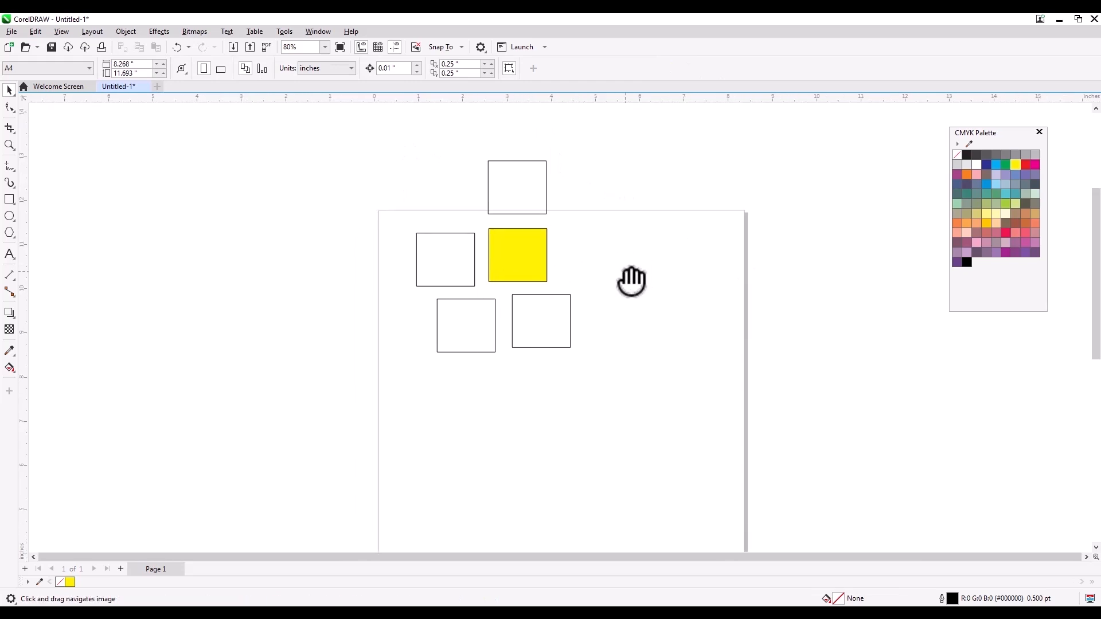
left_click(11, 93)
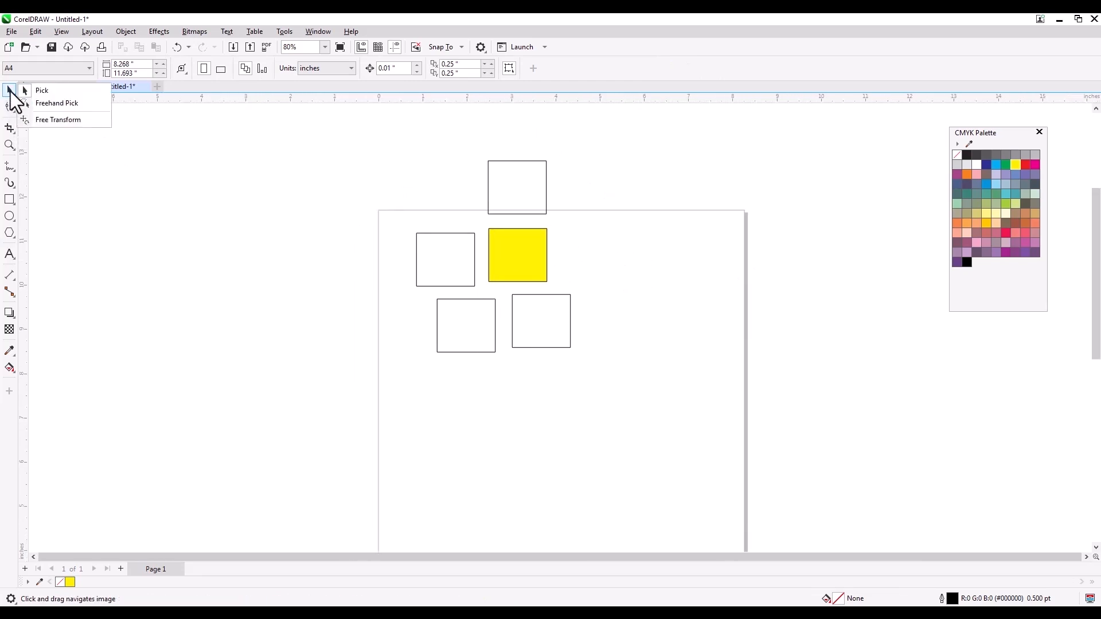
left_click(58, 104)
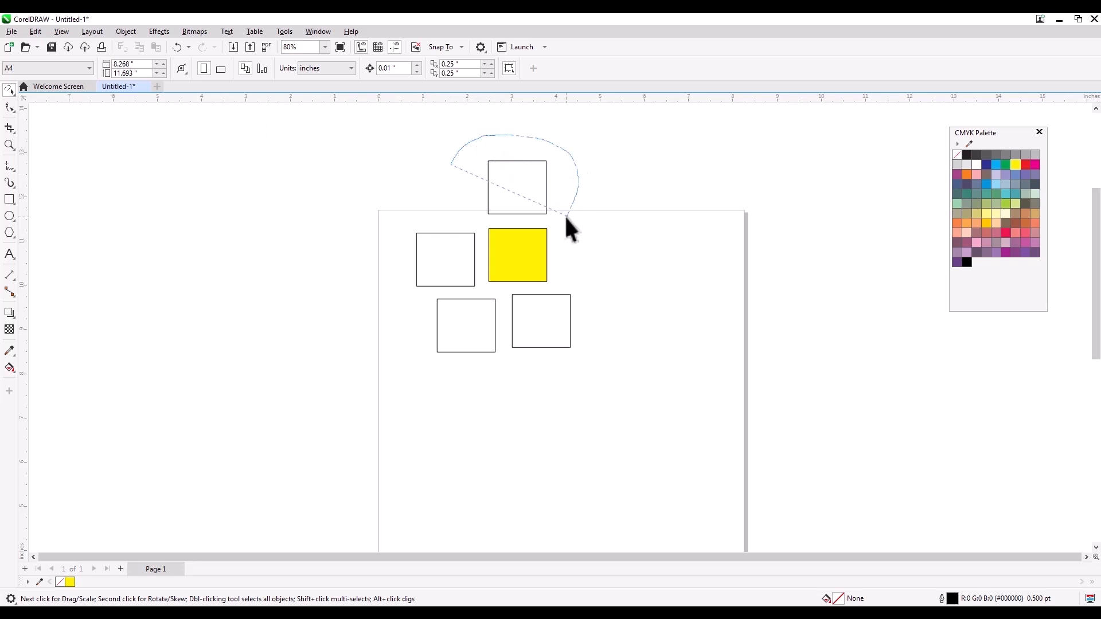
mouse_move(480, 225)
left_mouse_down()
mouse_move(479, 286)
mouse_move(501, 290)
left_mouse_up()
left_click_drag(403, 179, 405, 179)
mouse_move(517, 188)
left_mouse_down()
mouse_move(344, 239)
mouse_move(345, 229)
left_mouse_up()
left_click(523, 179)
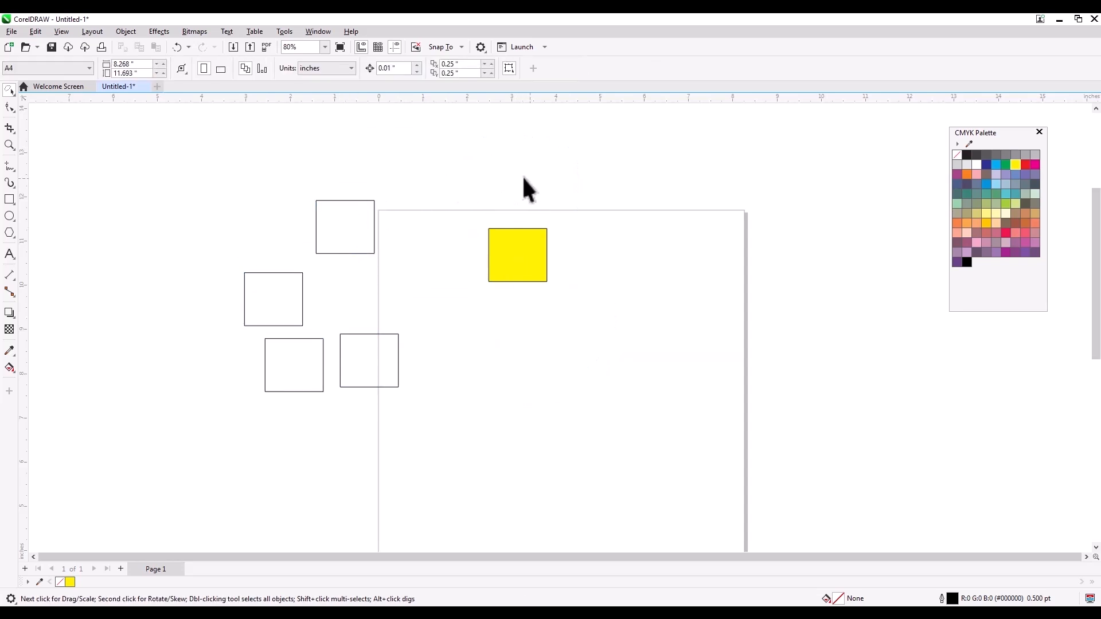
key("ctrl+z")
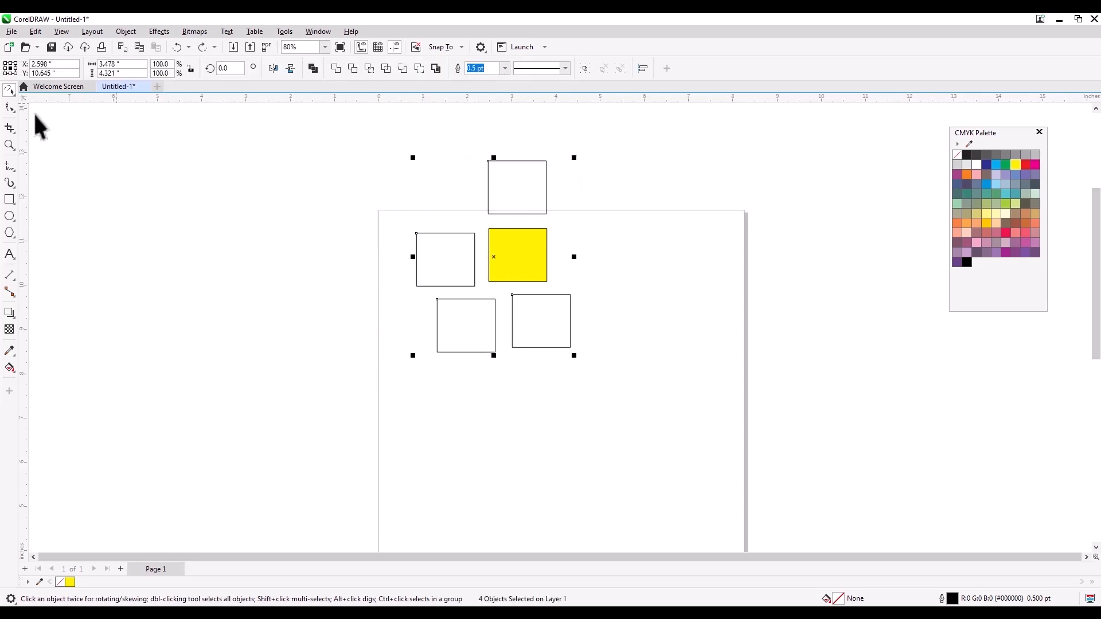
Step: Return to the Pick tool and try rectangular marquee selections around the squares, clearing each selection
left_click(11, 90)
left_click(40, 90)
left_click(341, 143)
left_click_drag(520, 414, 529, 408)
left_click_drag(648, 147, 484, 369)
left_click(592, 131)
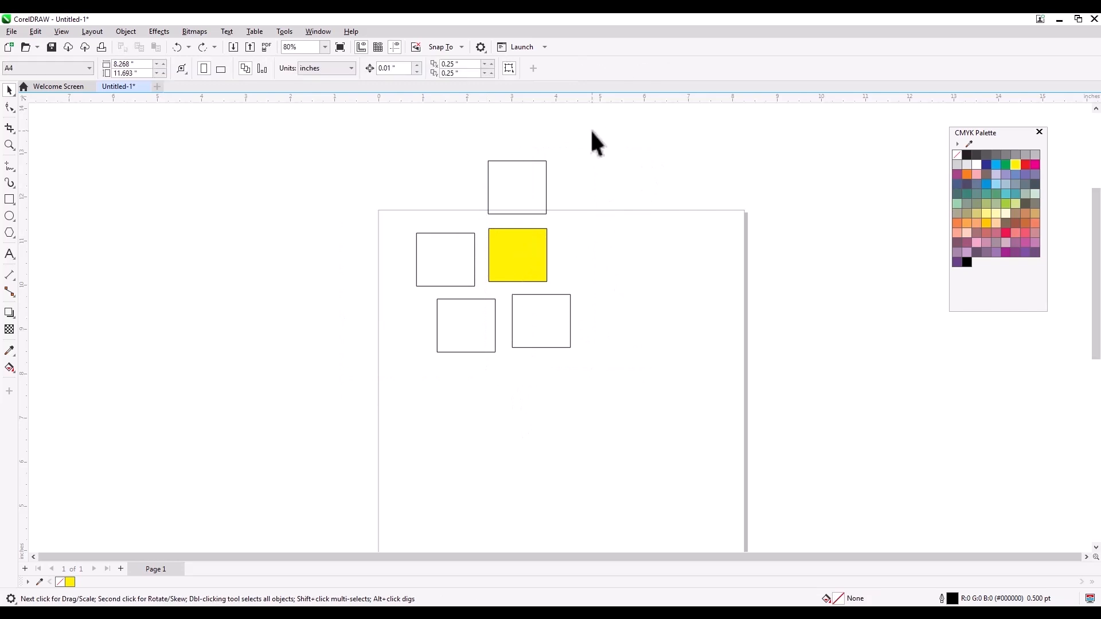
left_click_drag(570, 207, 399, 262)
left_click(642, 187)
Step: Rotate the yellow, lower-right and topmost squares about freely chosen reference points using Free Transform's free rotation
left_click(9, 92)
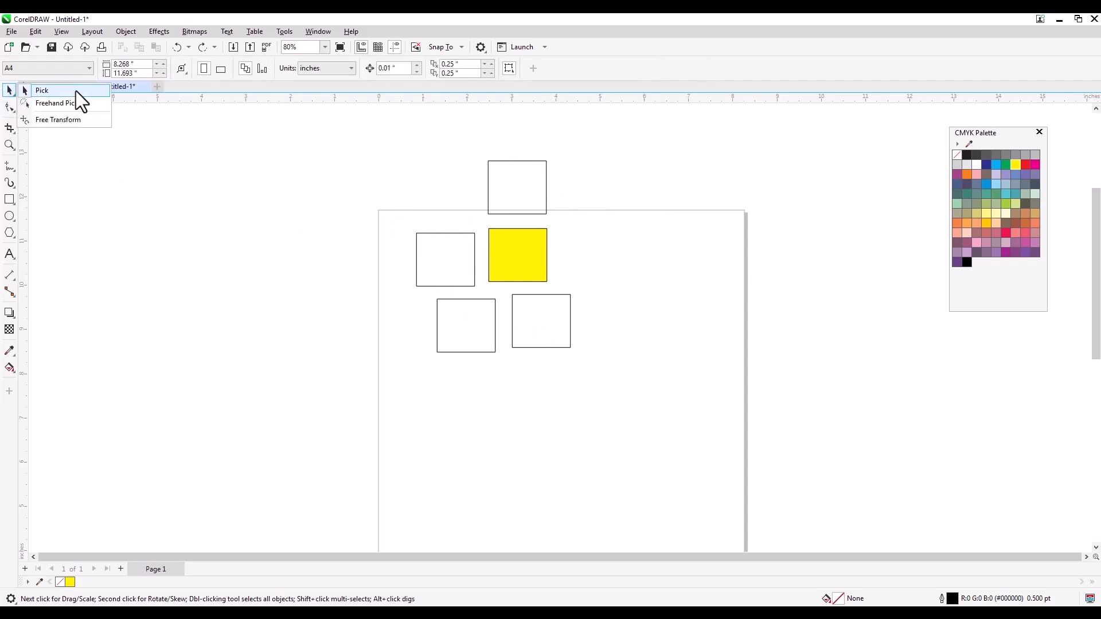
left_click(71, 119)
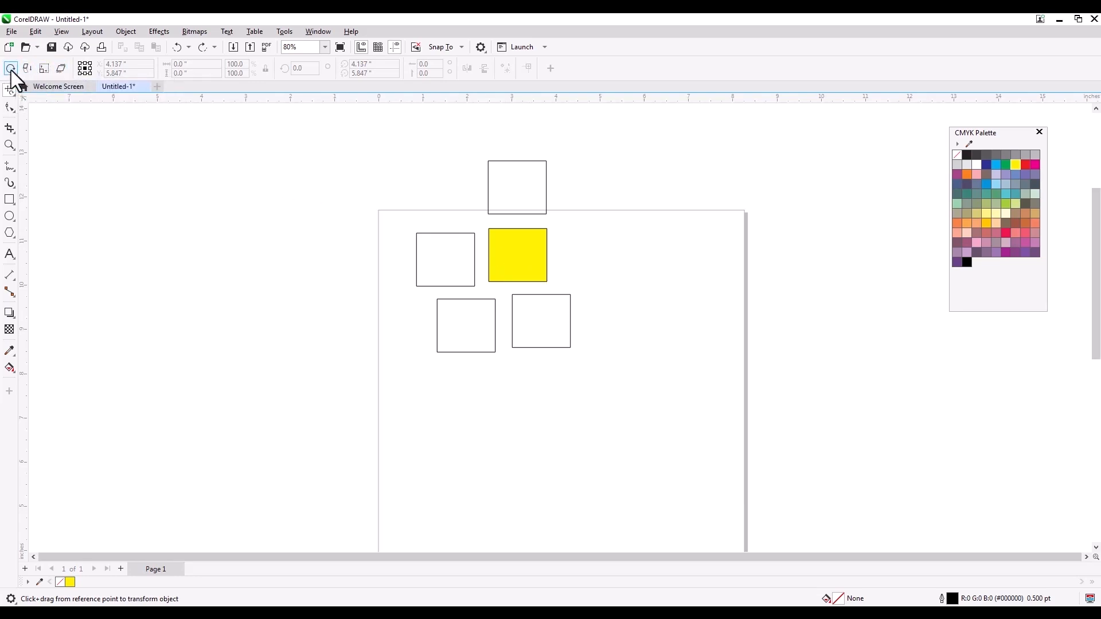
left_click(504, 270)
left_click_drag(504, 270, 511, 300)
left_click_drag(479, 344, 465, 315)
left_click(537, 346)
left_click_drag(531, 327, 547, 343)
left_click_drag(521, 206, 465, 192)
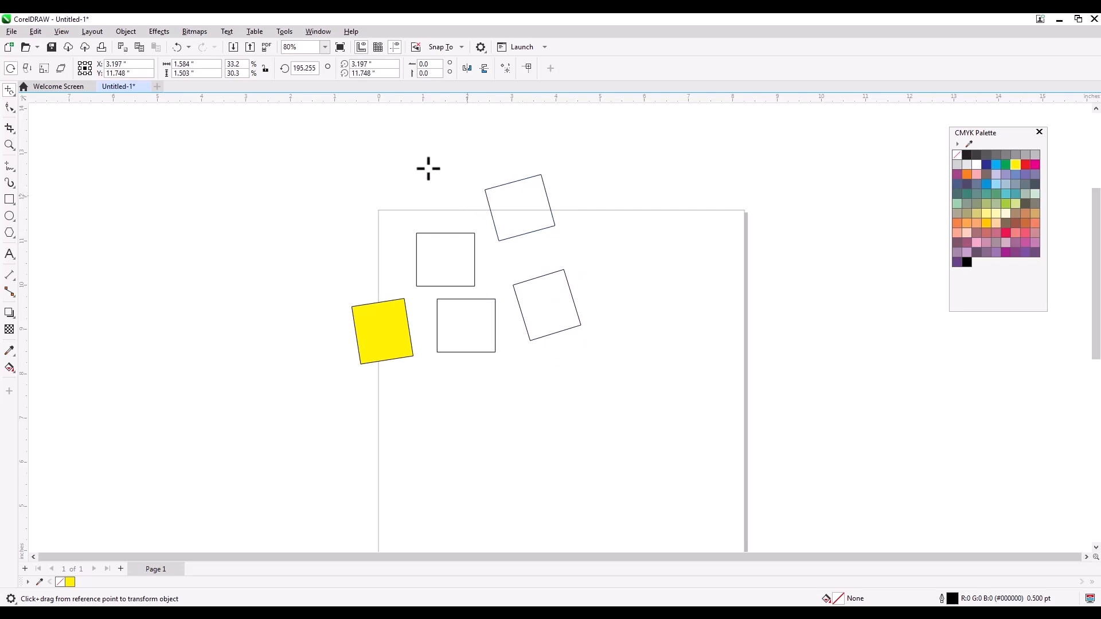
Step: Stretch the topmost rotated square wider and enlarge the upright square below it to about 1.79 × 1.62 inches using Free Scale
left_click(44, 69)
left_click_drag(545, 307, 559, 318)
left_click_drag(513, 213, 559, 201)
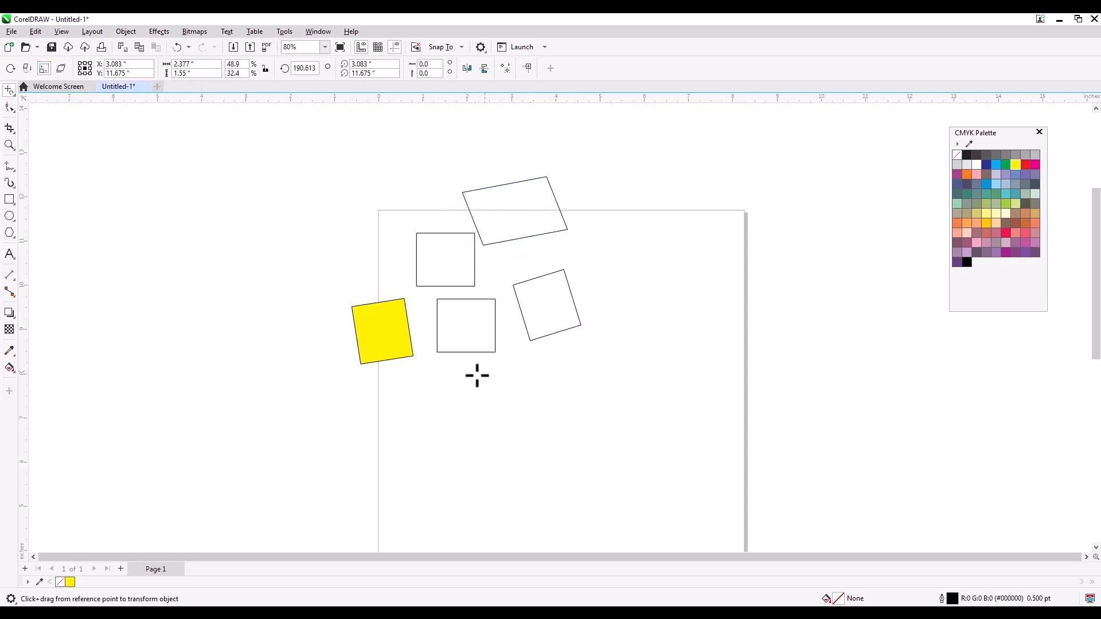
left_click_drag(446, 259, 484, 256)
left_click(432, 256)
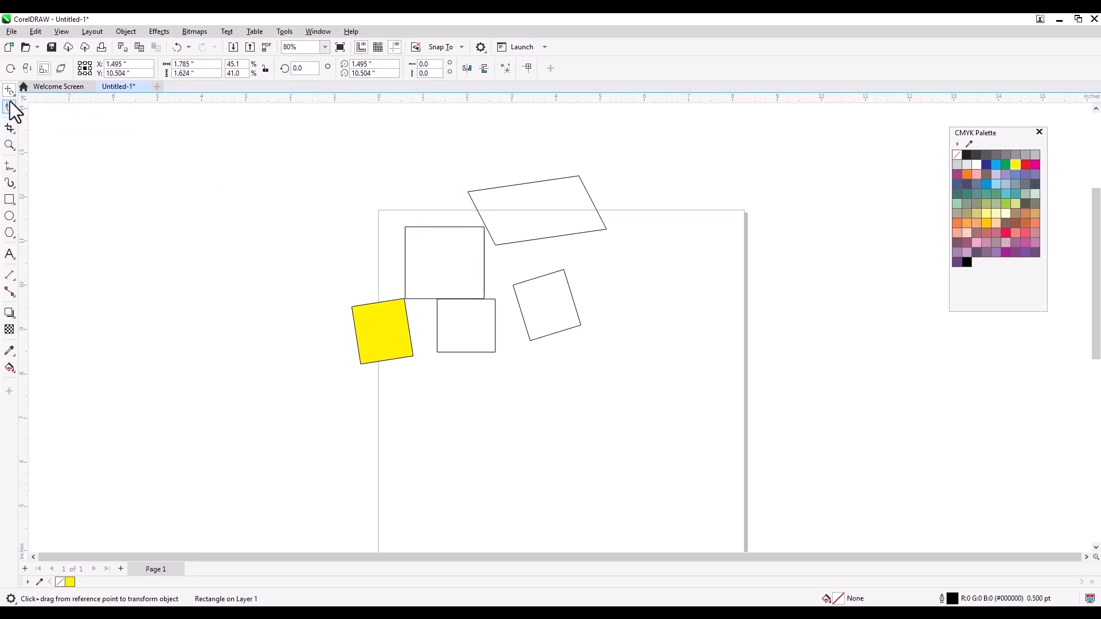
Step: Using the Pick tool, move the lower upright unfilled square to the page's right edge and stretch it to about 4.02 × 2 inches
left_click(9, 92)
left_click(57, 92)
left_click(573, 310)
left_click_drag(478, 328, 771, 302)
left_click(642, 302)
left_click_drag(637, 302, 584, 306)
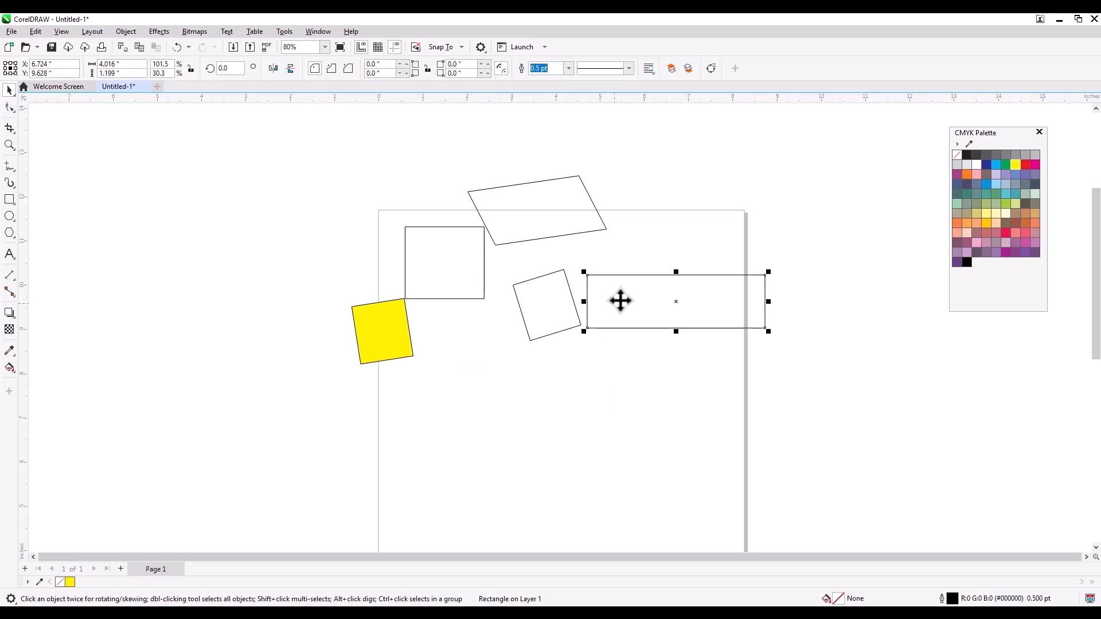
left_click_drag(677, 271, 684, 238)
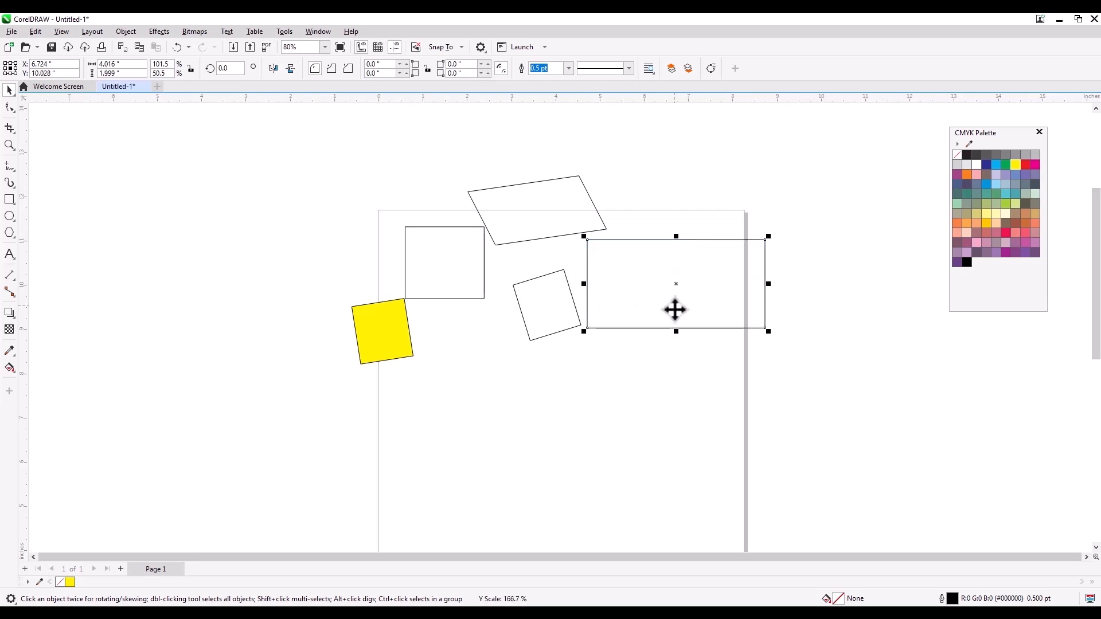
Step: Select all five shapes with a Pick tool marquee and delete them from the page
left_click(10, 93)
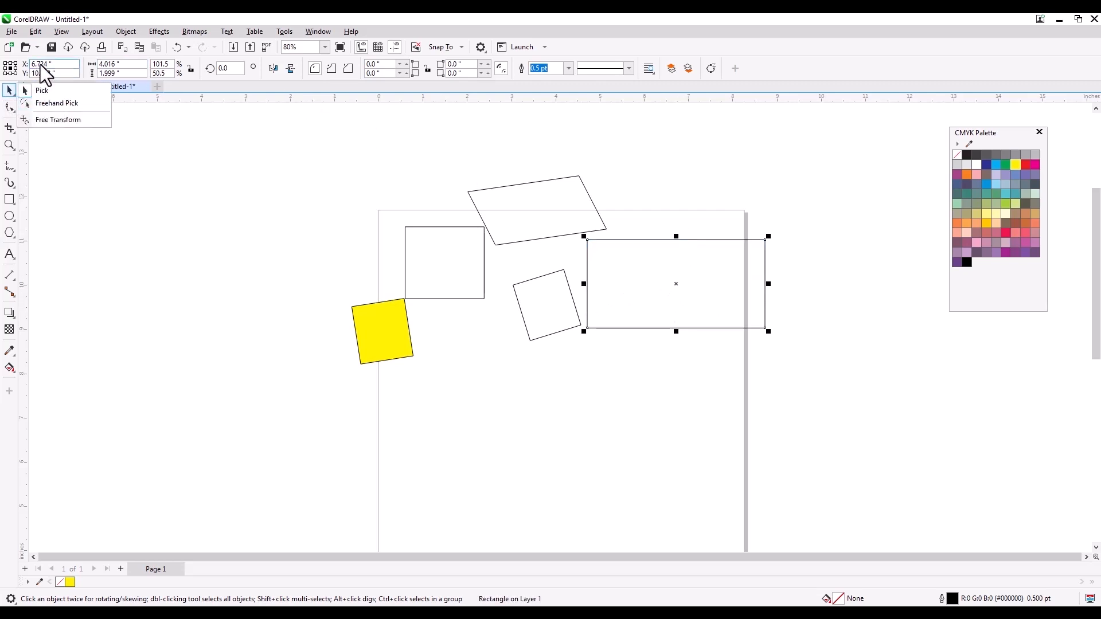
left_click(6, 91)
left_click(288, 174)
left_click_drag(288, 145, 862, 398)
key("Delete")
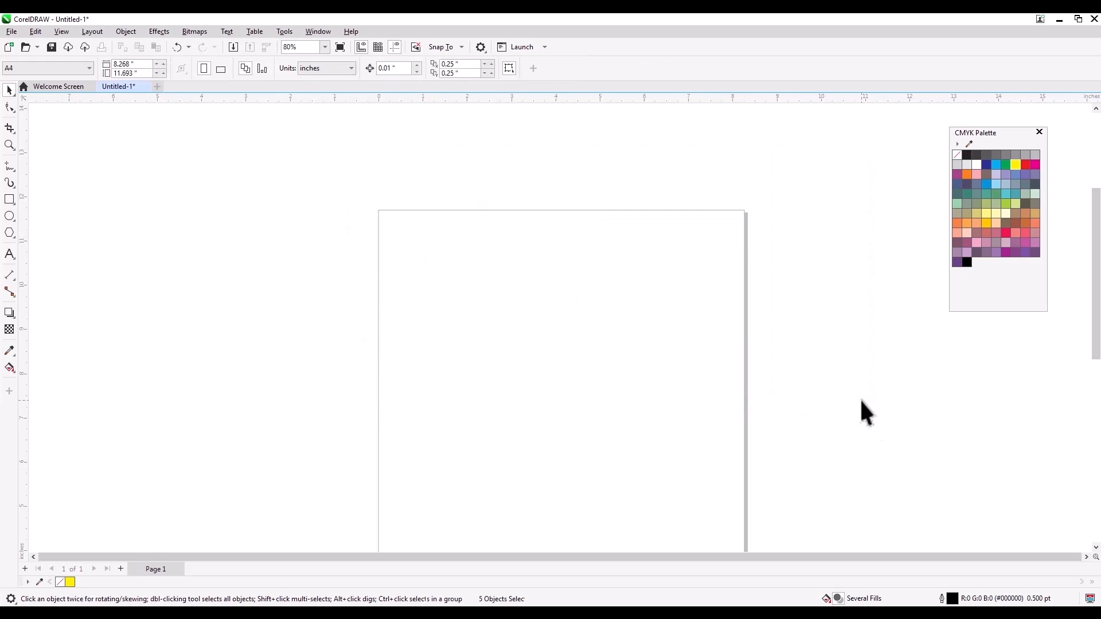
left_click_drag(609, 300, 580, 260)
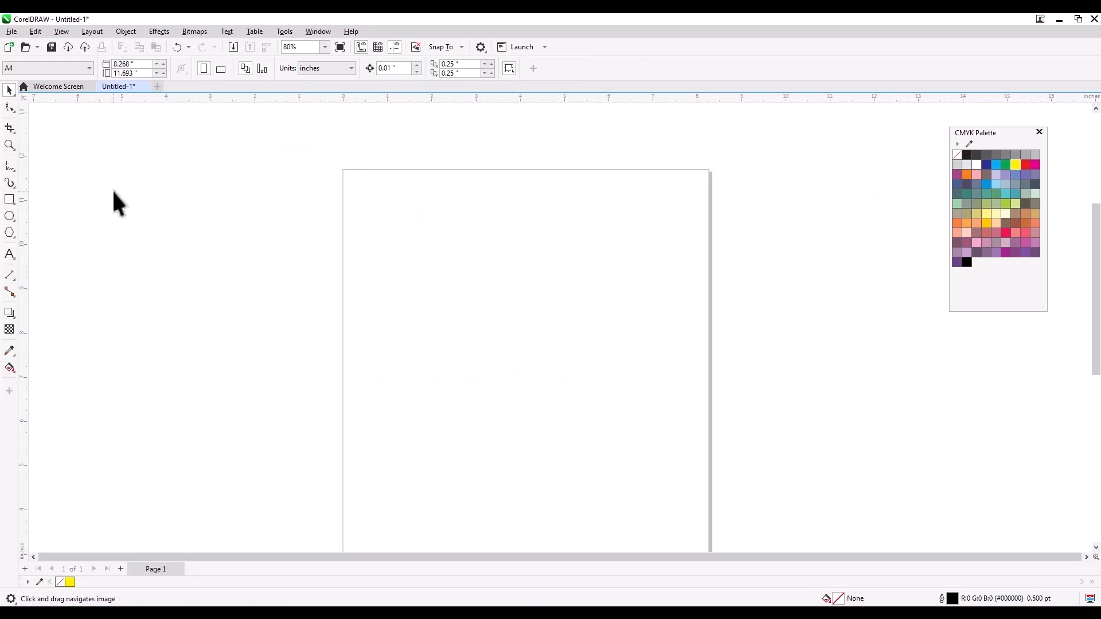
left_click(12, 109)
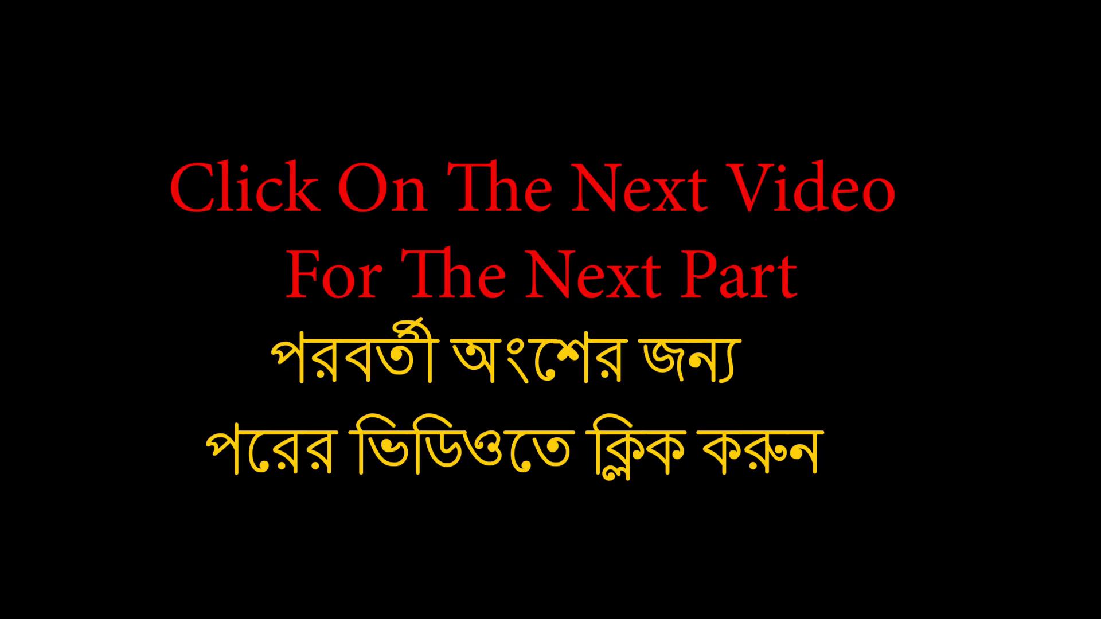